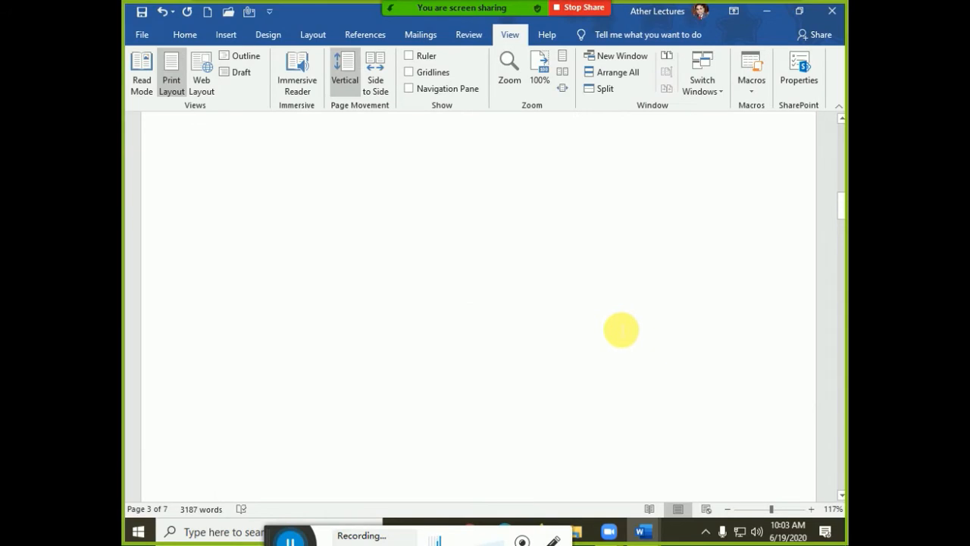
Step: Close the seven-page sample document and minimize the Zoom window covering the blank document
{"action": "scroll", "coordinate": [622, 330], "scroll_direction": "up", "scroll_amount": 2}
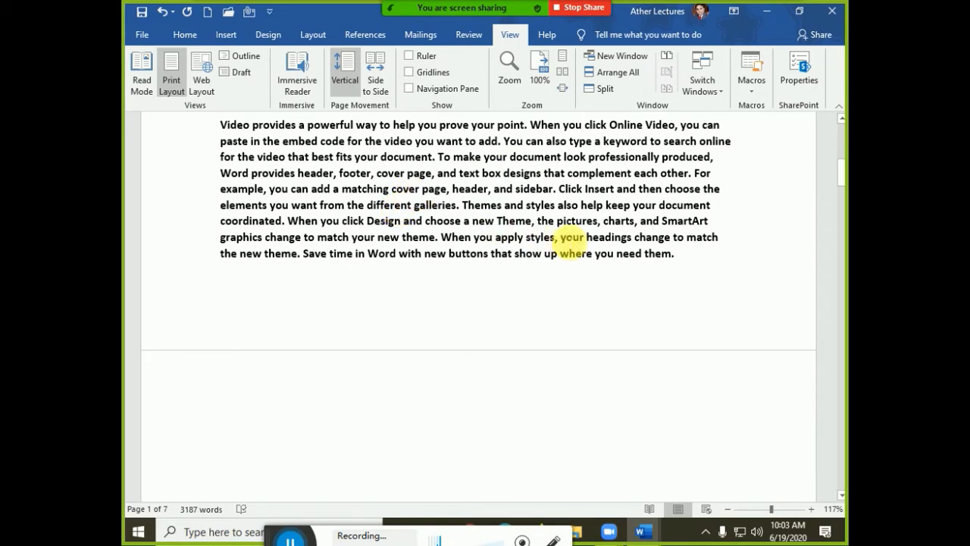
{"action": "left_click", "coordinate": [562, 174]}
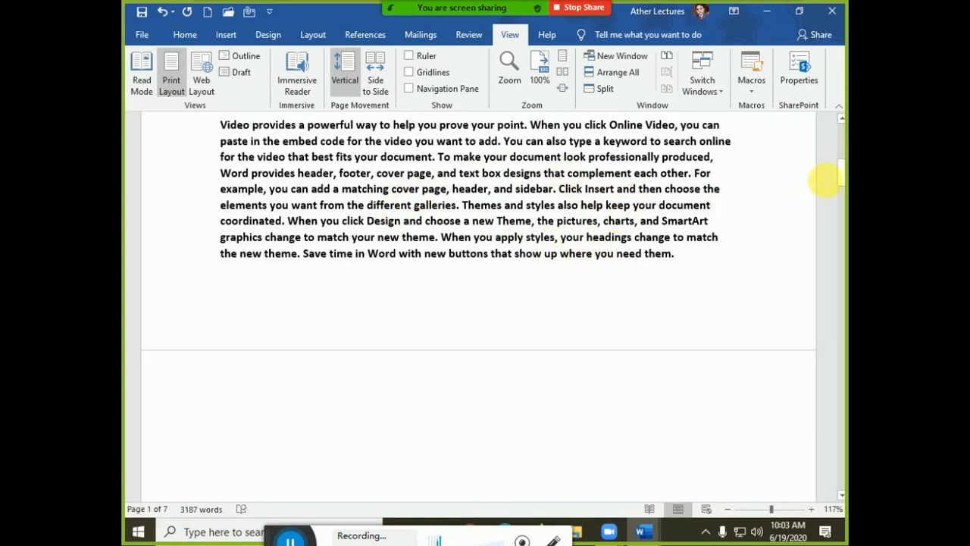
{"action": "left_click_drag", "start_coordinate": [842, 174], "coordinate": [841, 128]}
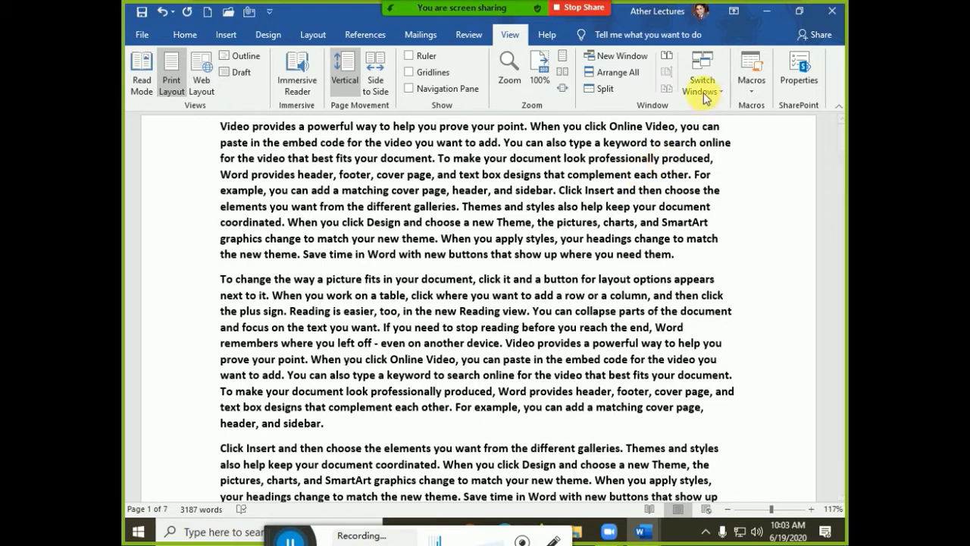
{"action": "left_click", "coordinate": [831, 22]}
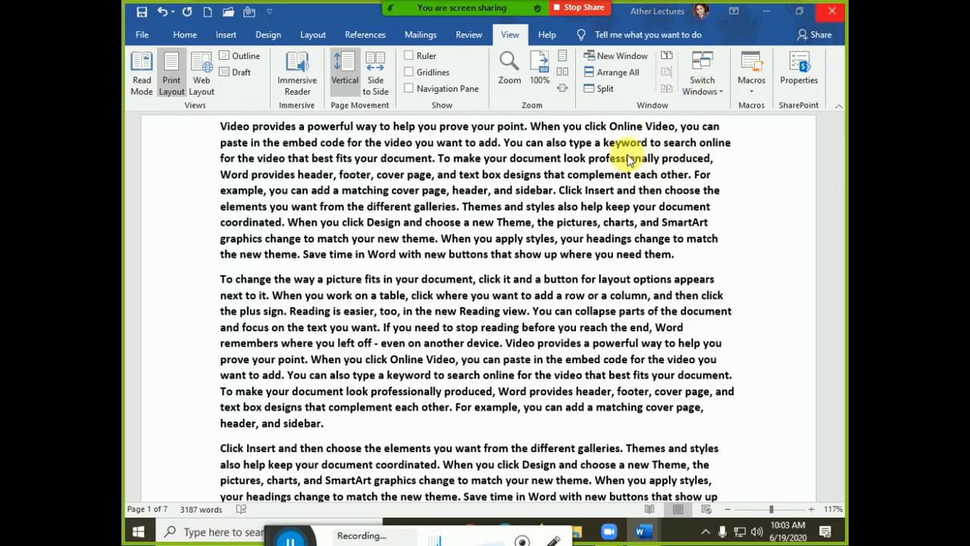
{"action": "left_click", "coordinate": [549, 351]}
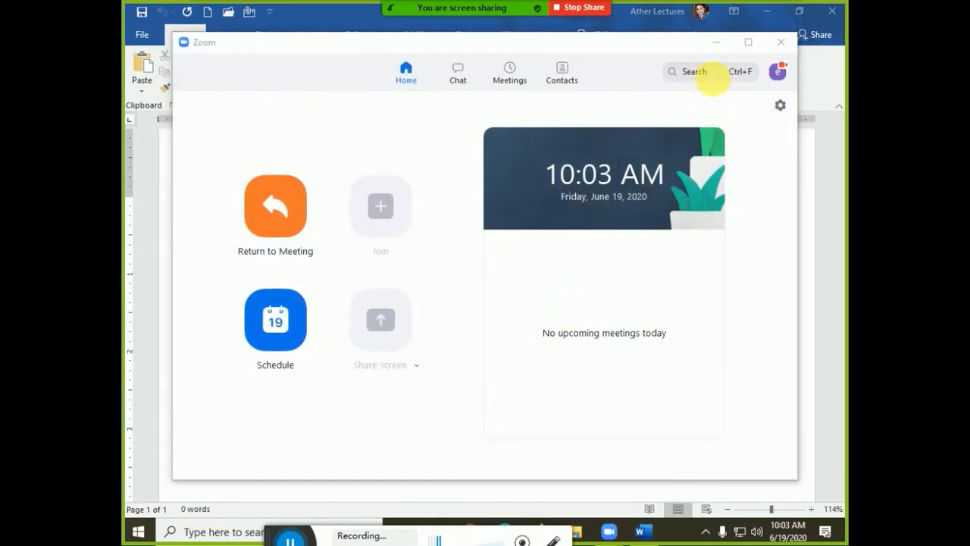
{"action": "left_click", "coordinate": [716, 42]}
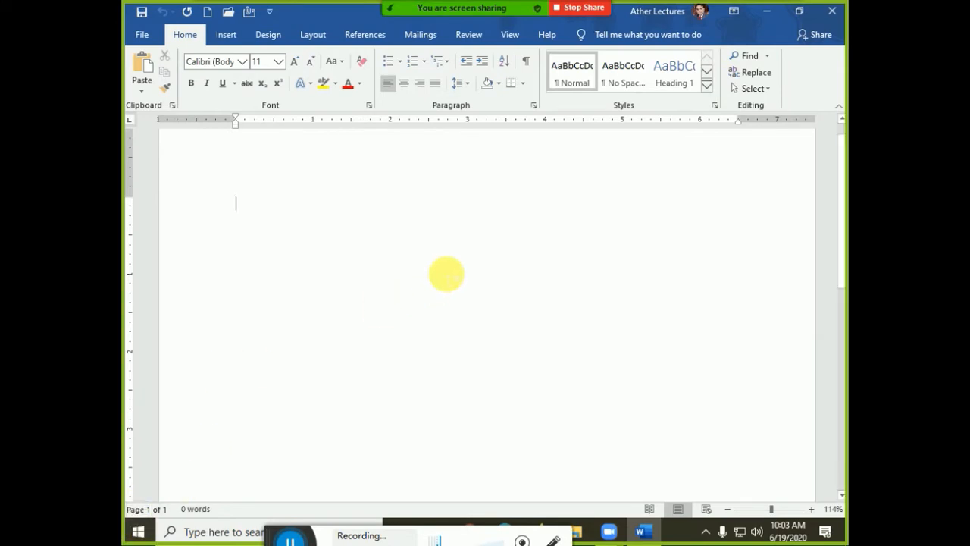
Step: Preview the blank document in Read Mode and Web Layout, returning it to Print Layout
{"action": "scroll", "coordinate": [447, 274], "scroll_direction": "up", "scroll_amount": 1}
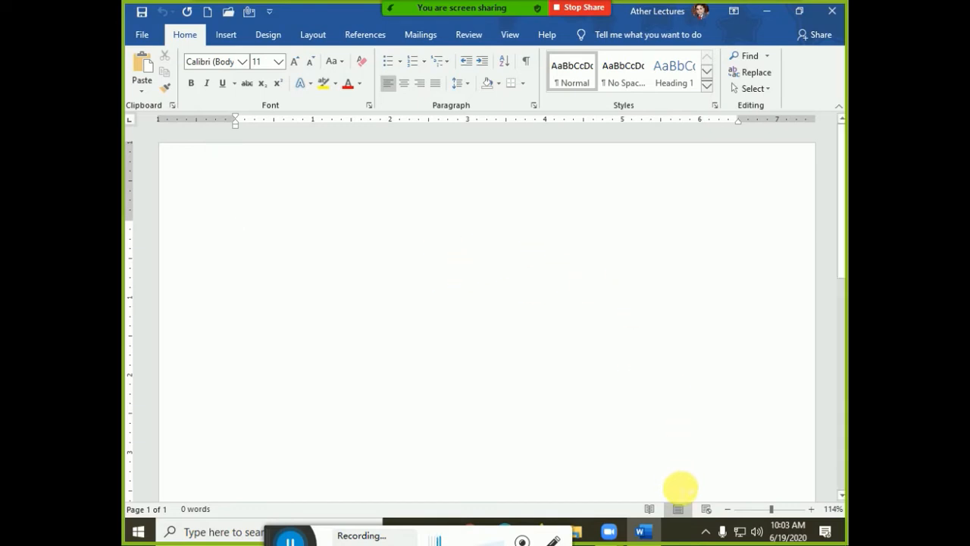
{"action": "left_click", "coordinate": [649, 510]}
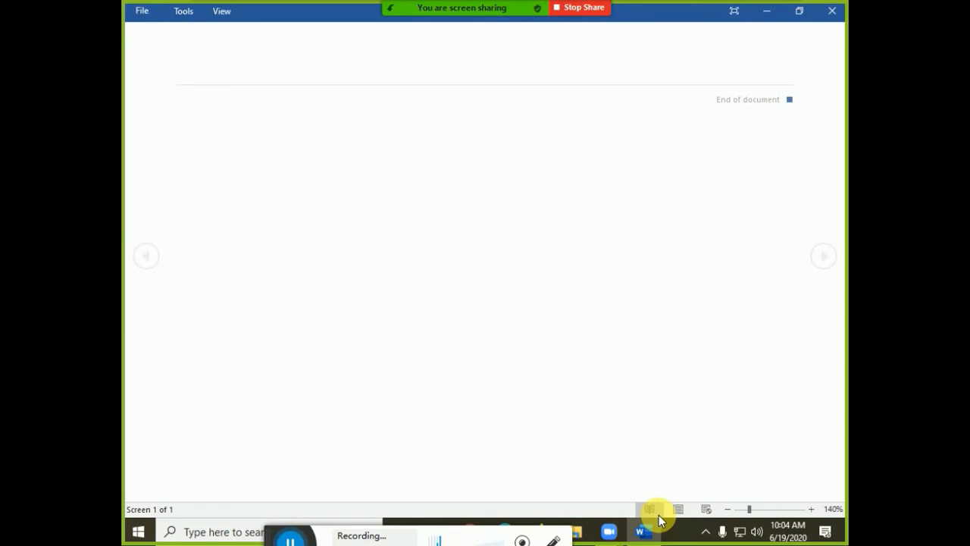
{"action": "left_click", "coordinate": [708, 509]}
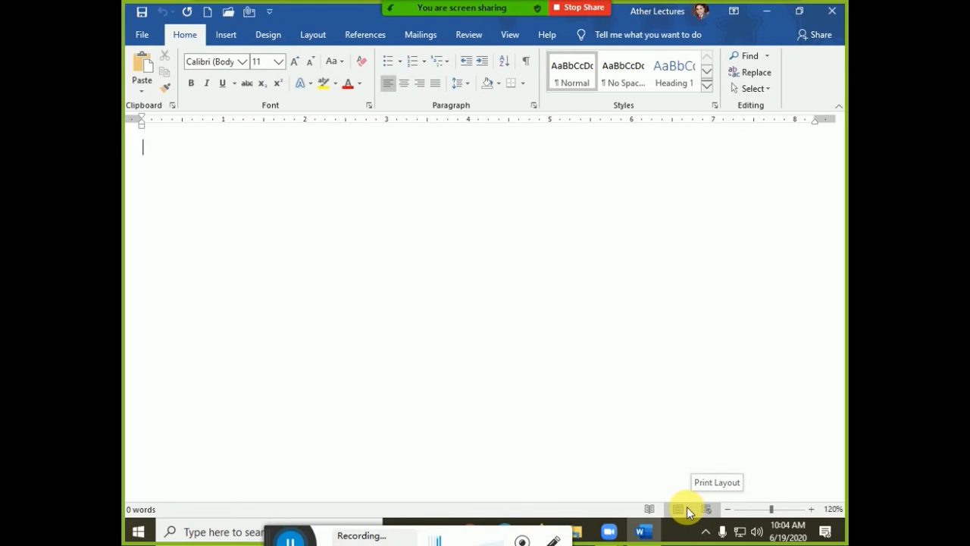
{"action": "key", "text": "ctrl+alt+p"}
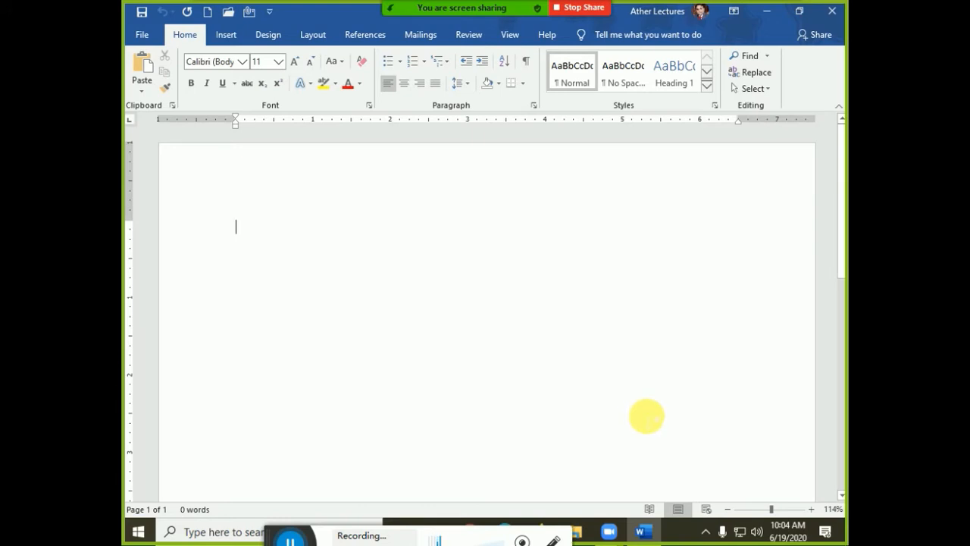
{"action": "left_click", "coordinate": [655, 509]}
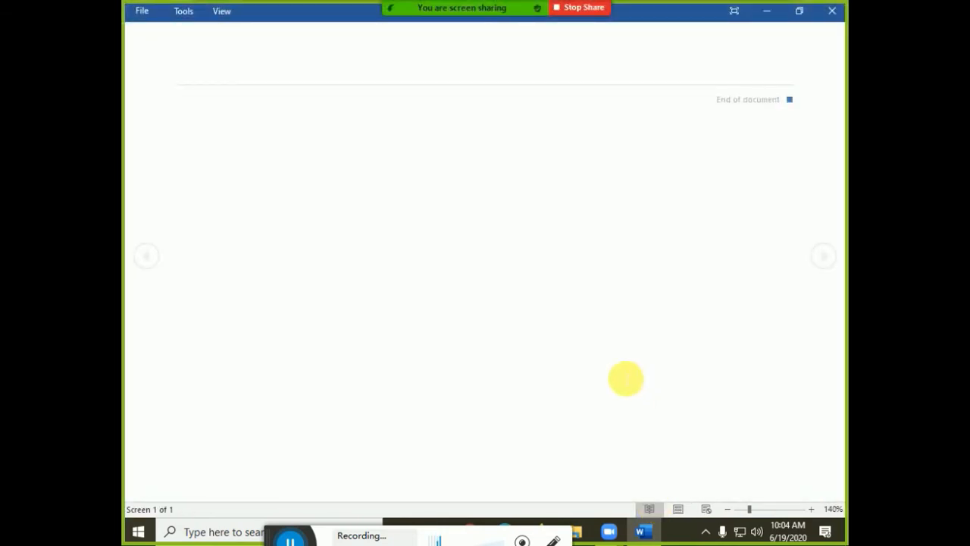
{"action": "key", "text": "Escape"}
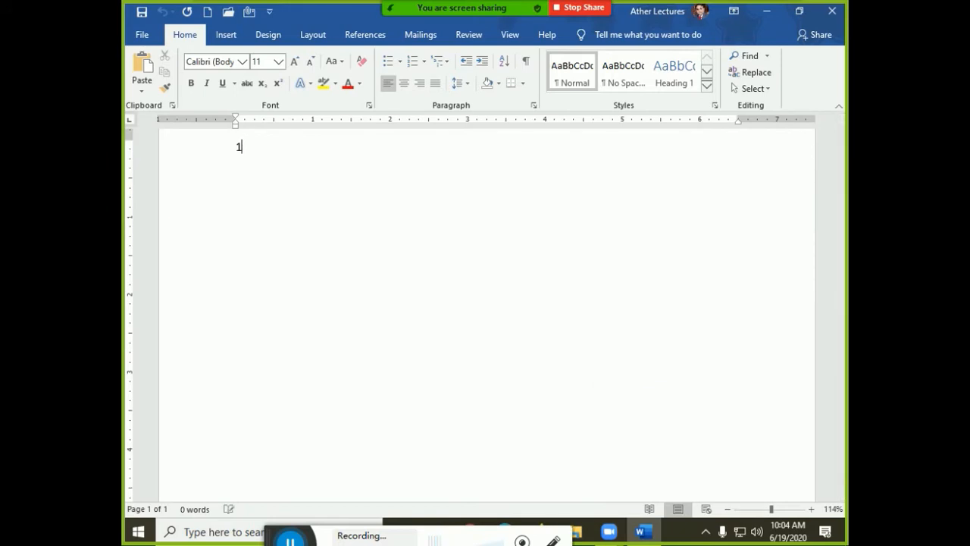
Step: Start a numbered list with the first item "Print layout", followed by its shortcut "ctrl + Alt + P" on the same line
{"action": "type", "text": "1. "}
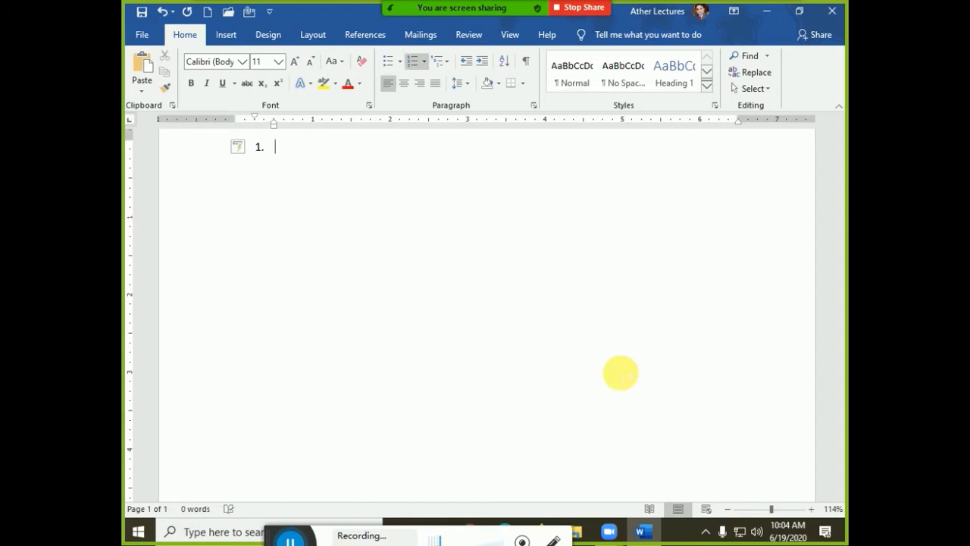
{"action": "type", "text": "pRINT lay"}
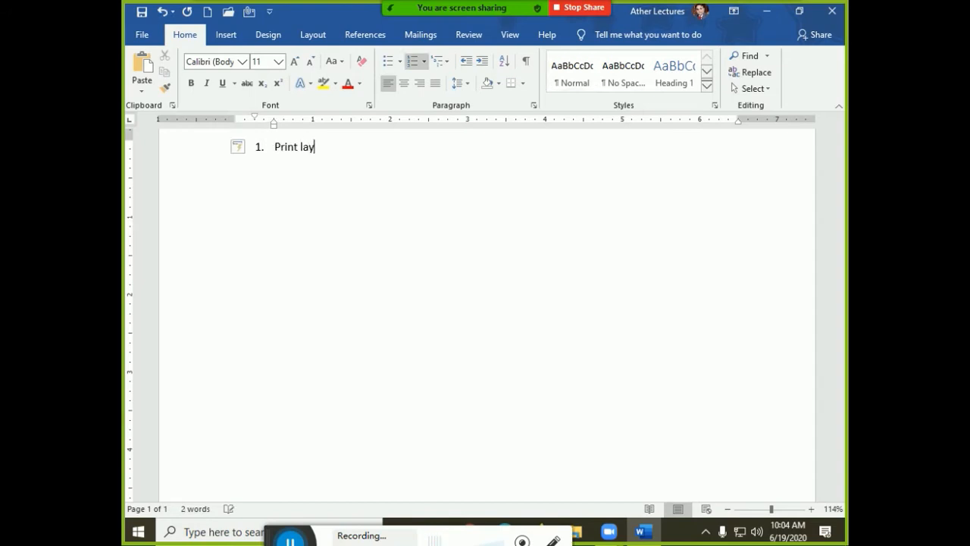
{"action": "type", "text": "out"}
{"action": "key", "text": "Return"}
{"action": "type", "text": "trl "}
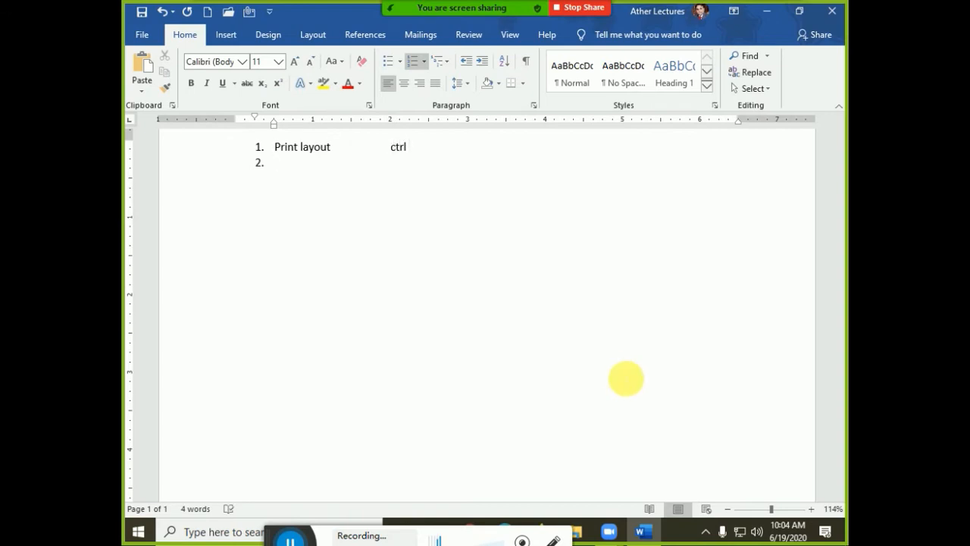
{"action": "type", "text": "+ Alt + P"}
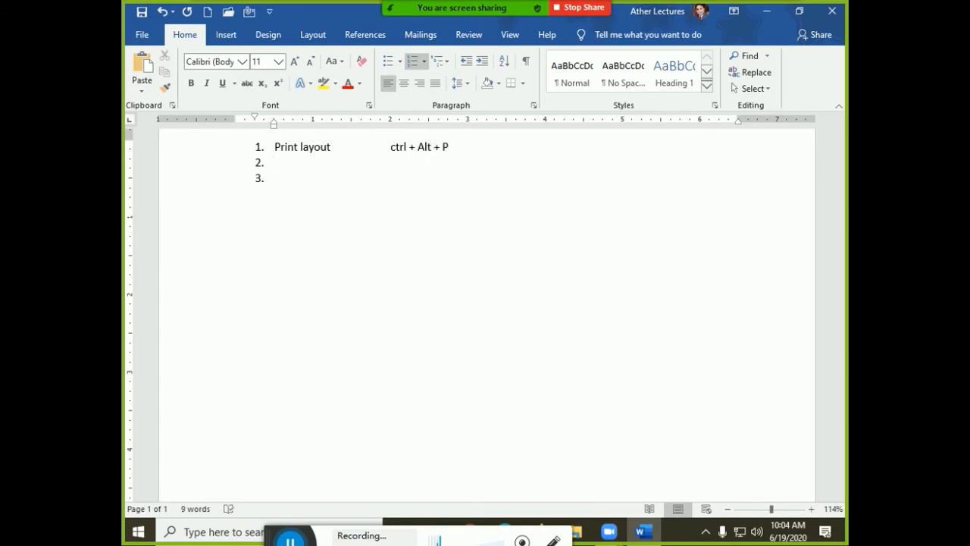
Step: Enter "Set the zoom size to page width" as the second item of the numbered list
{"action": "type", "text": "Set the zoom"}
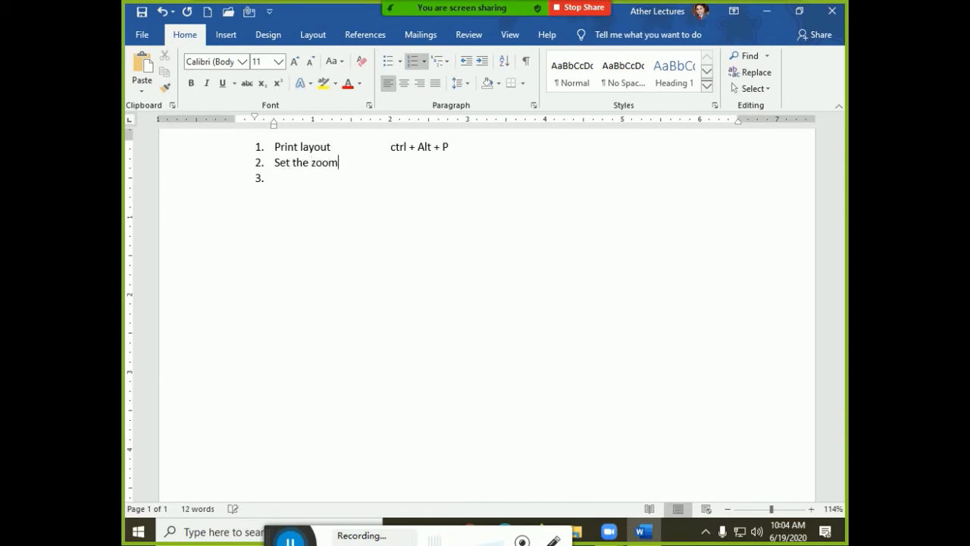
{"action": "type", "text": " si"}
{"action": "type", "text": "zx"}
{"action": "type", "text": "e to"}
{"action": "type", "text": " page widt"}
{"action": "type", "text": "h"}
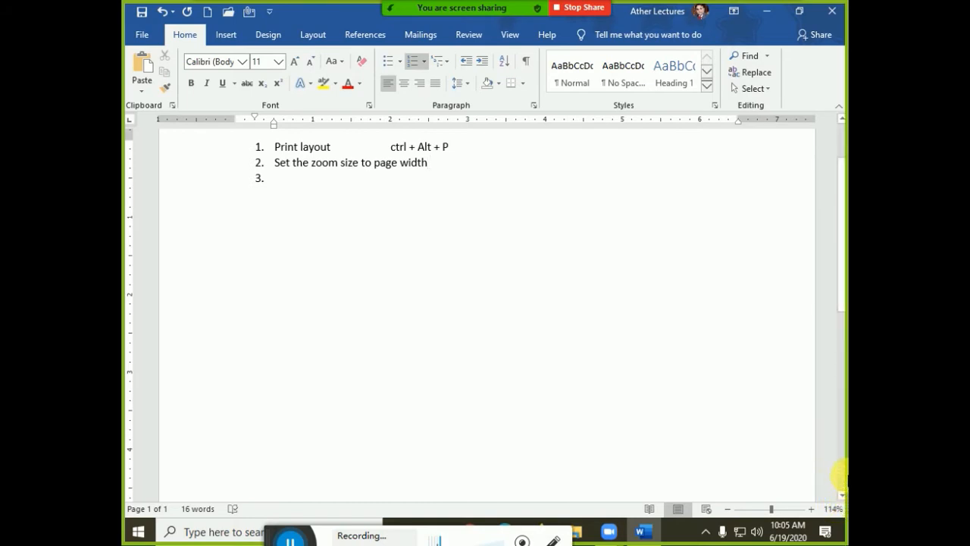
Step: Set the document zoom to Page width and add another empty item after the second list item
{"action": "left_click", "coordinate": [831, 514]}
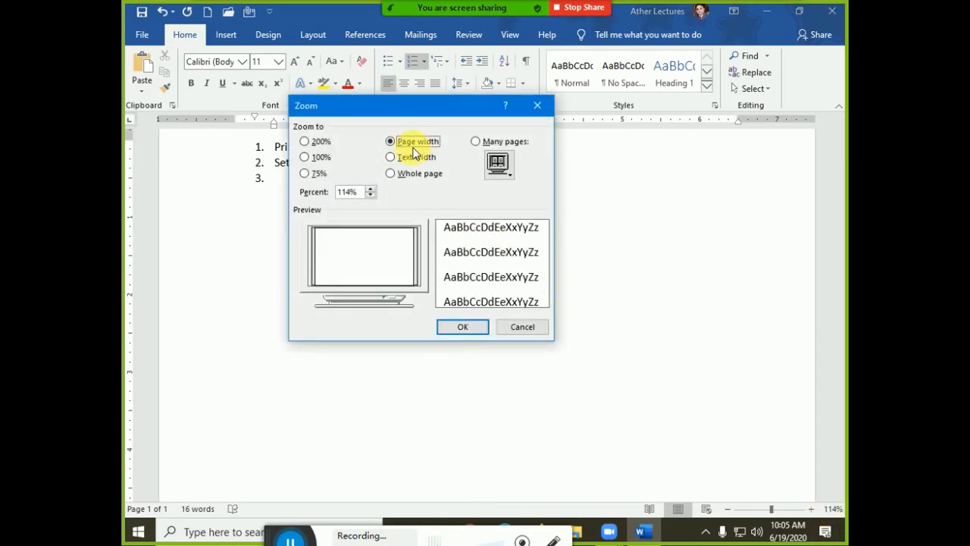
{"action": "left_click", "coordinate": [469, 326]}
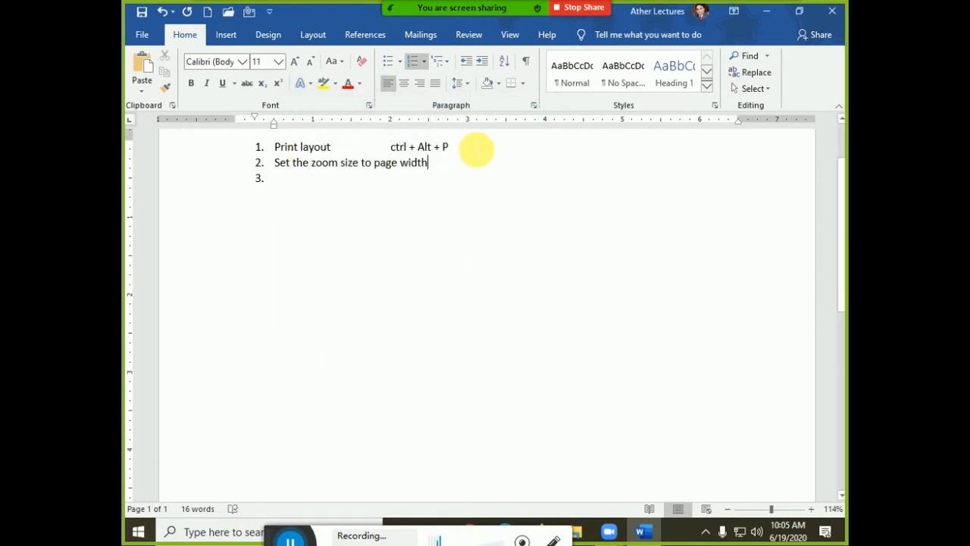
{"action": "key", "text": "Return"}
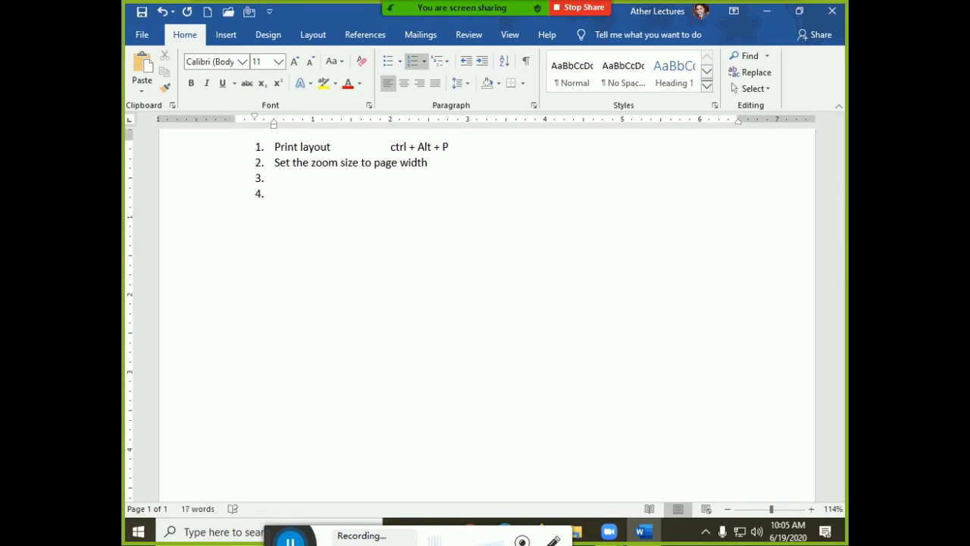
Step: Zoom the document out until the whole page fits on screen, and bring the zoom back up to 50%
{"action": "scroll", "coordinate": [475, 223], "scroll_direction": "up", "scroll_amount": 3}
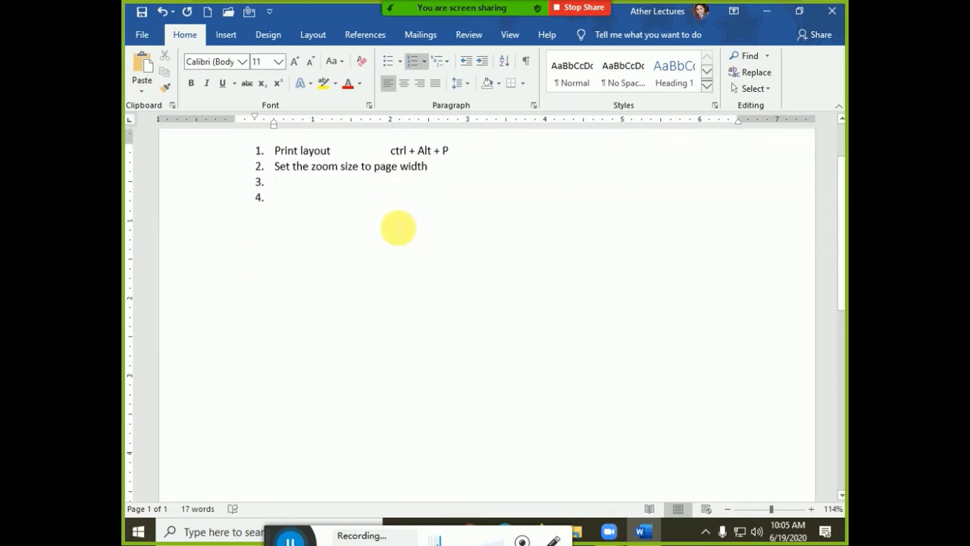
{"action": "scroll", "coordinate": [400, 226], "scroll_direction": "down", "scroll_amount": 8}
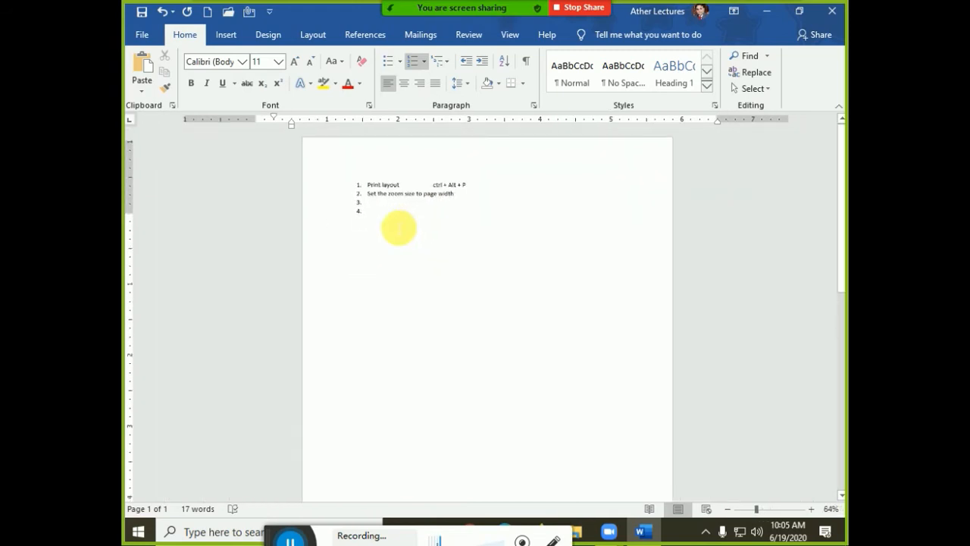
{"action": "scroll", "coordinate": [392, 221], "scroll_direction": "up", "scroll_amount": 1}
{"action": "left_click", "coordinate": [397, 223]}
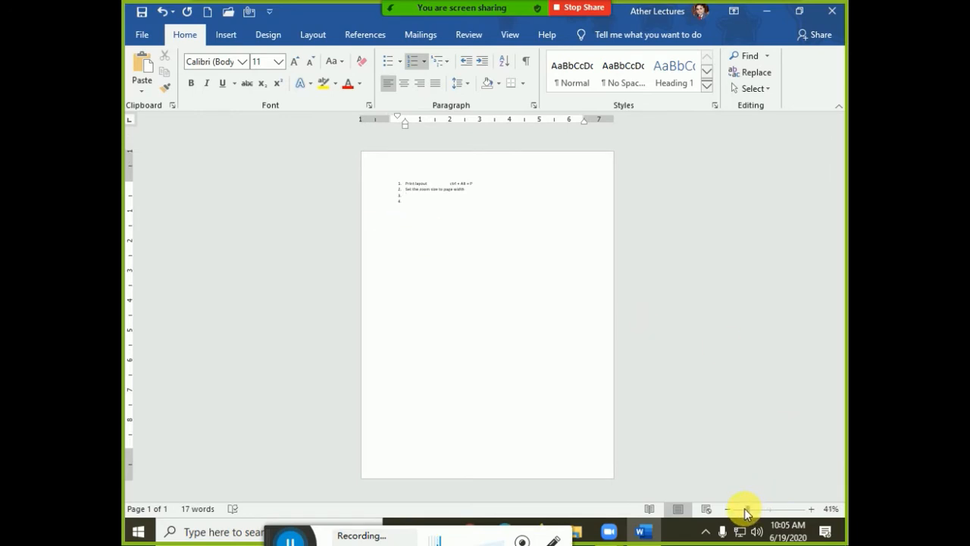
{"action": "left_click_drag", "start_coordinate": [744, 508], "coordinate": [748, 510]}
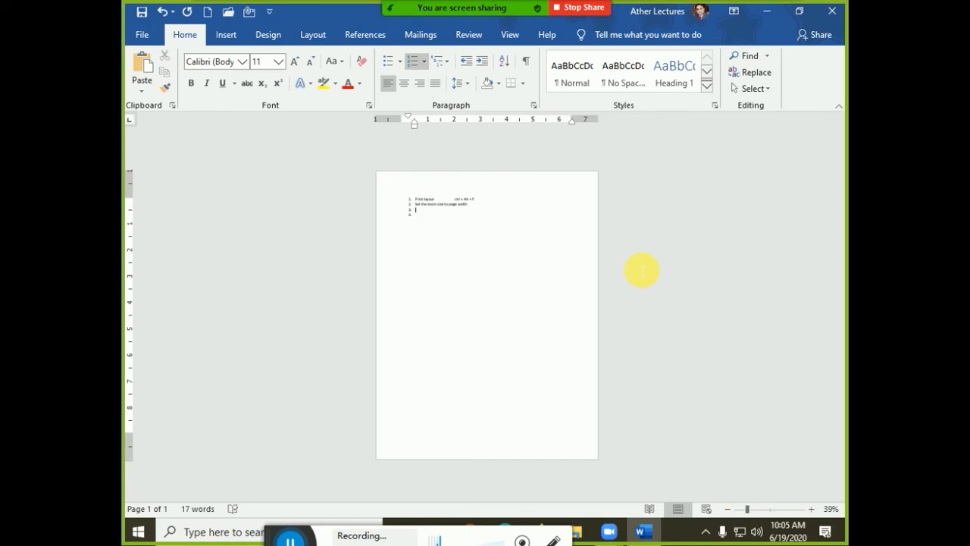
{"action": "scroll", "coordinate": [642, 270], "scroll_direction": "down", "scroll_amount": 3}
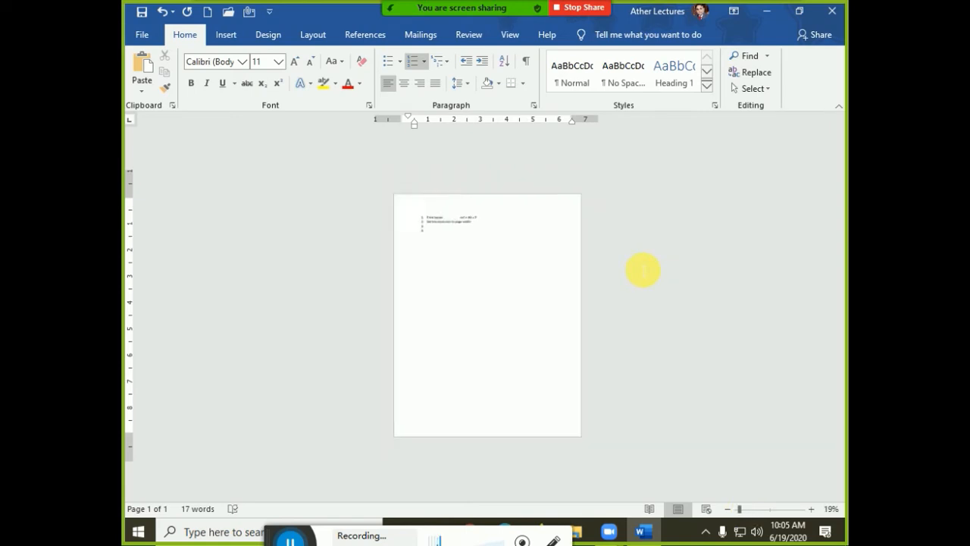
{"action": "scroll", "coordinate": [643, 270], "scroll_direction": "up", "scroll_amount": 3}
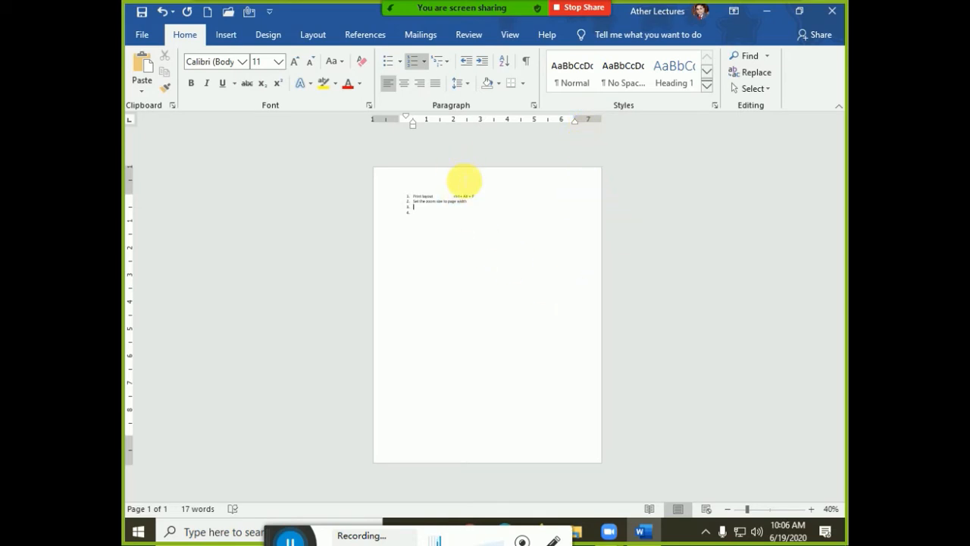
{"action": "scroll", "coordinate": [505, 245], "scroll_direction": "up", "scroll_amount": 1, "text": "ctrl"}
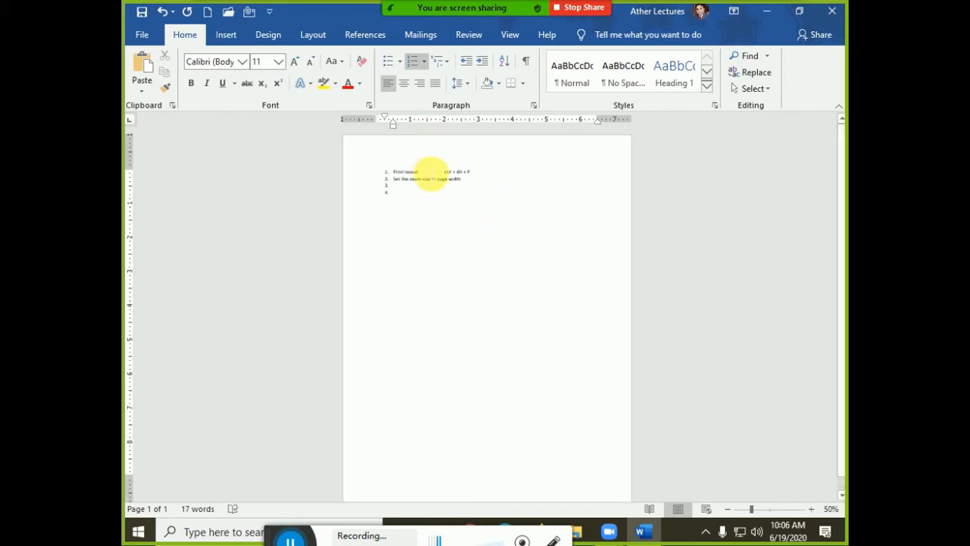
Step: Hide the white space at the page's upper edge and set the document zoom to Page width
{"action": "double_click", "coordinate": [436, 138]}
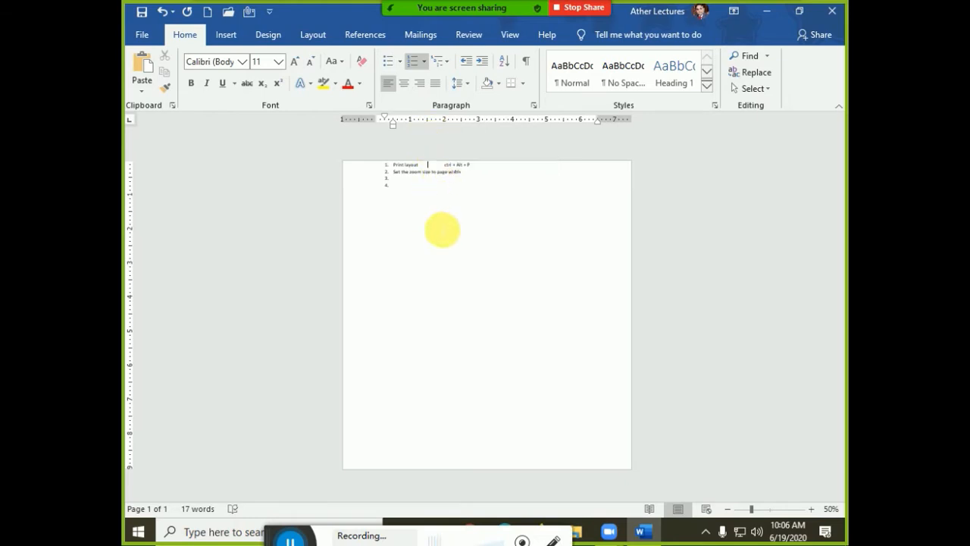
{"action": "left_click", "coordinate": [826, 513]}
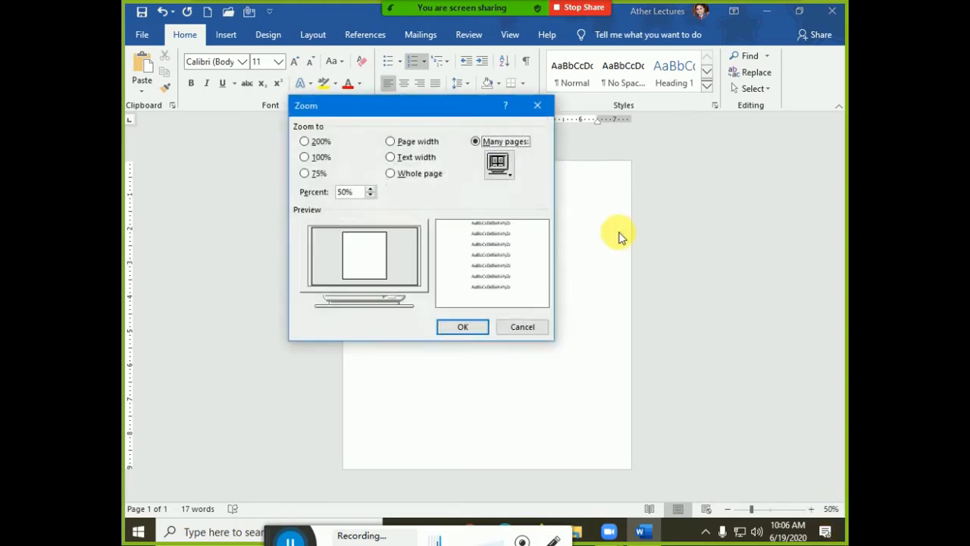
{"action": "left_click", "coordinate": [424, 142]}
{"action": "left_click", "coordinate": [483, 327]}
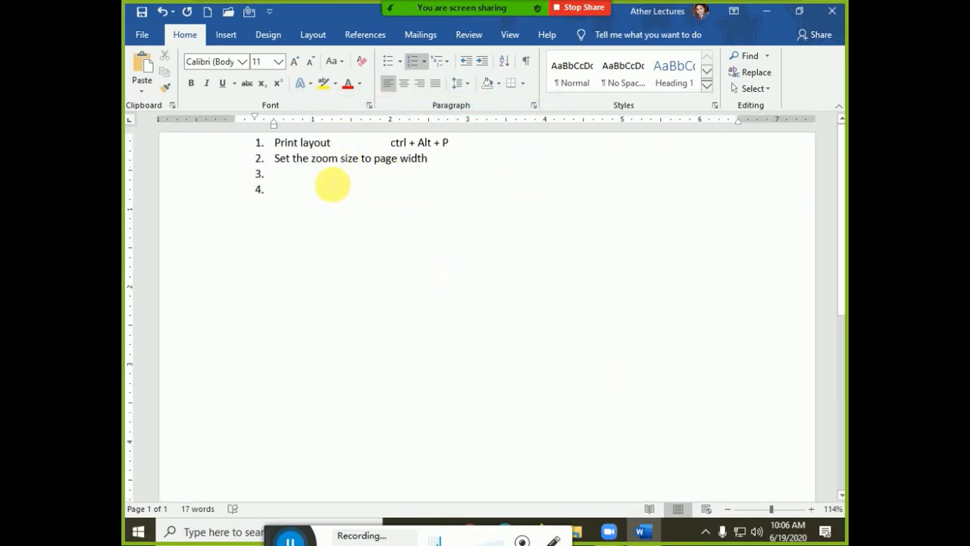
Step: Enter "Hide White space" as the third item of the numbered list and continue to the fourth item
{"action": "left_click", "coordinate": [331, 182]}
{"action": "type", "text": "Hi"}
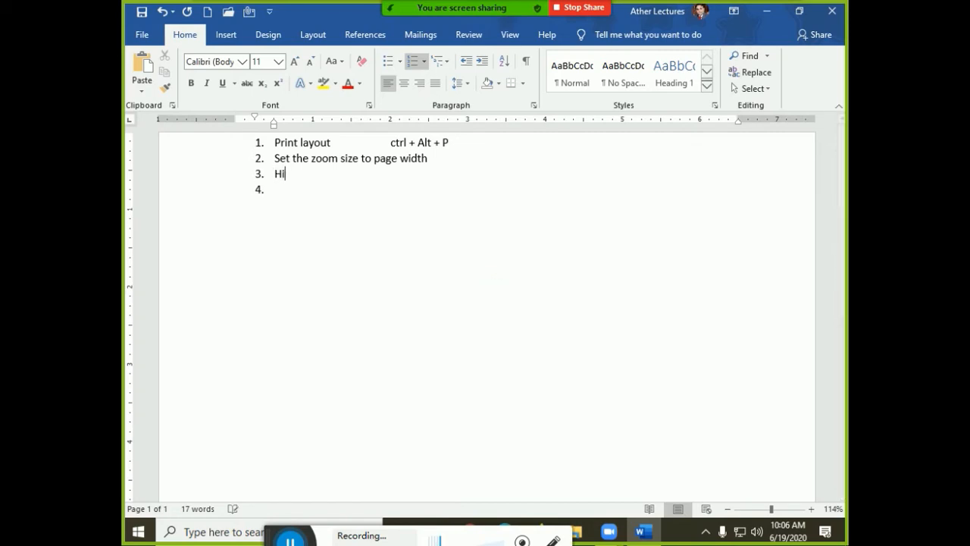
{"action": "type", "text": "de Whte"}
{"action": "key", "text": "BackSpace"}
{"action": "key", "text": "BackSpace"}
{"action": "type", "text": "ite space"}
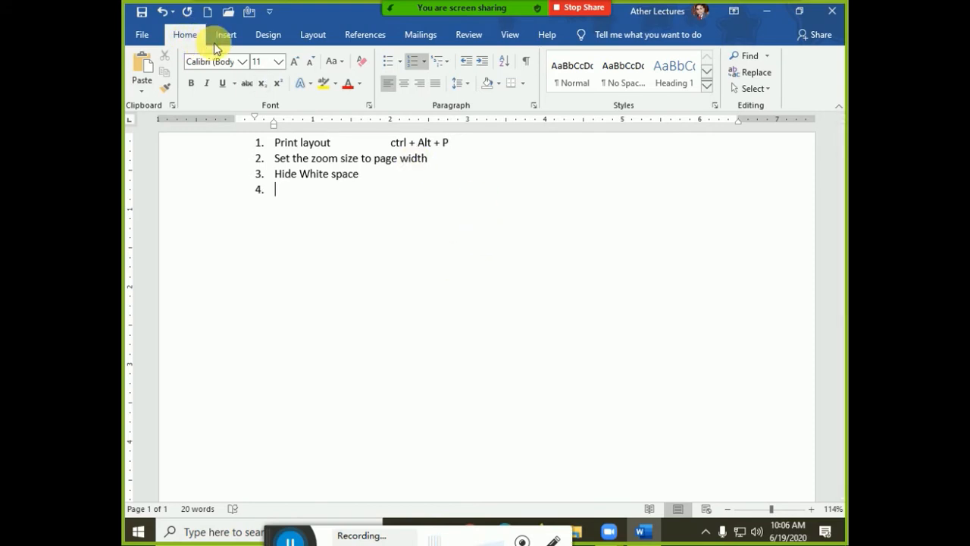
Step: Turn on the paragraph marks and other hidden formatting symbols, toggling them off and on again
{"action": "left_click", "coordinate": [523, 70]}
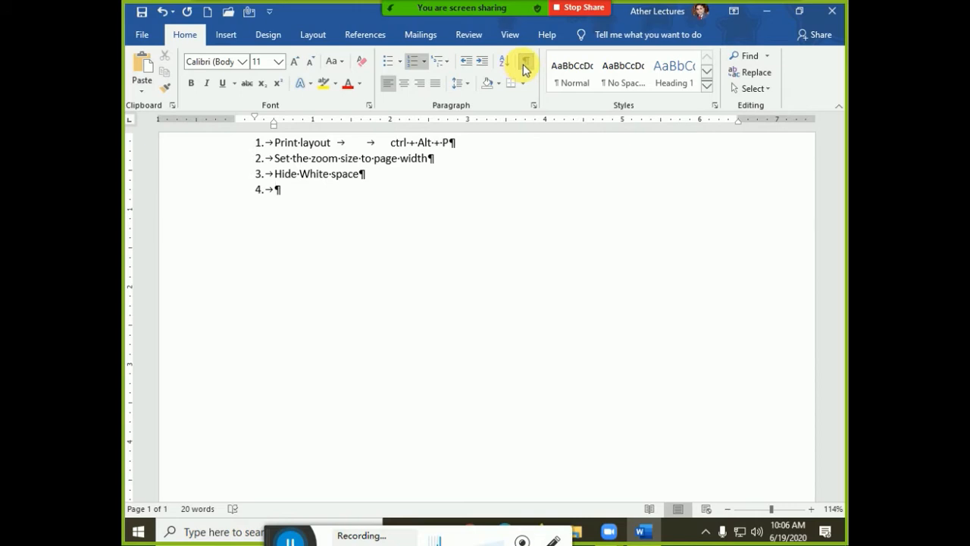
{"action": "left_click", "coordinate": [525, 70]}
{"action": "left_click", "coordinate": [525, 69]}
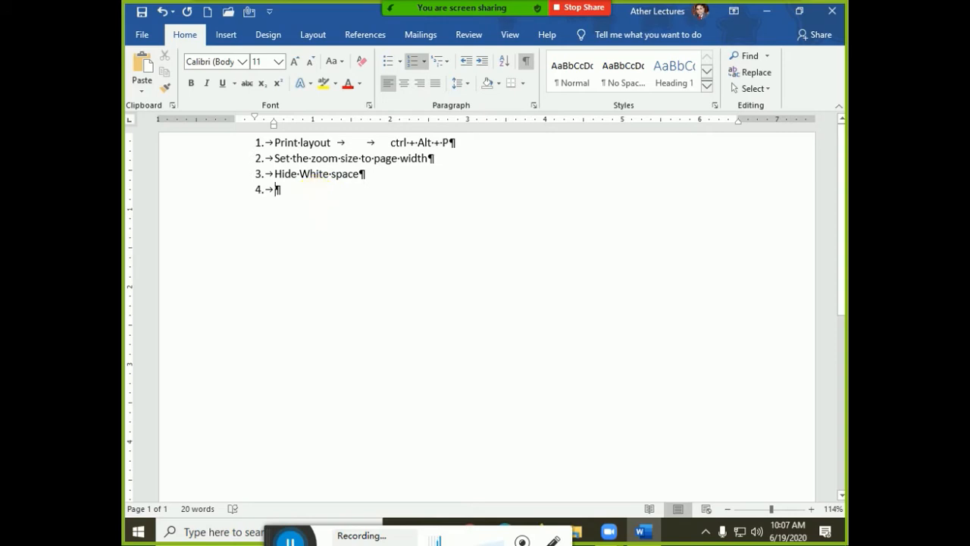
Step: Enter "Show / Hide" as the fourth list item, followed by three tabs and the shortcut text "Ctrl + `"
{"action": "type", "text": "Show / Hide"}
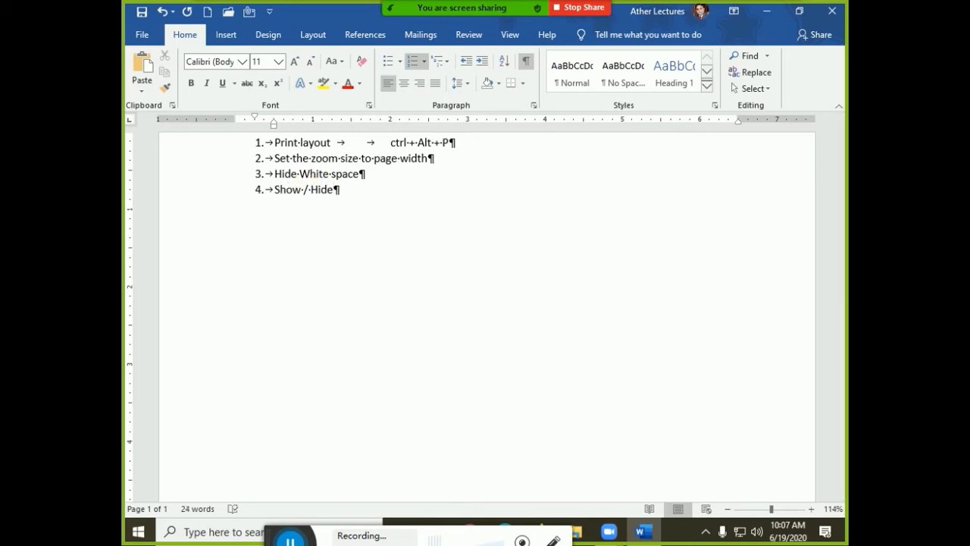
{"action": "key", "text": "Tab"}
{"action": "key", "text": "Tab"}
{"action": "key", "text": "Tab"}
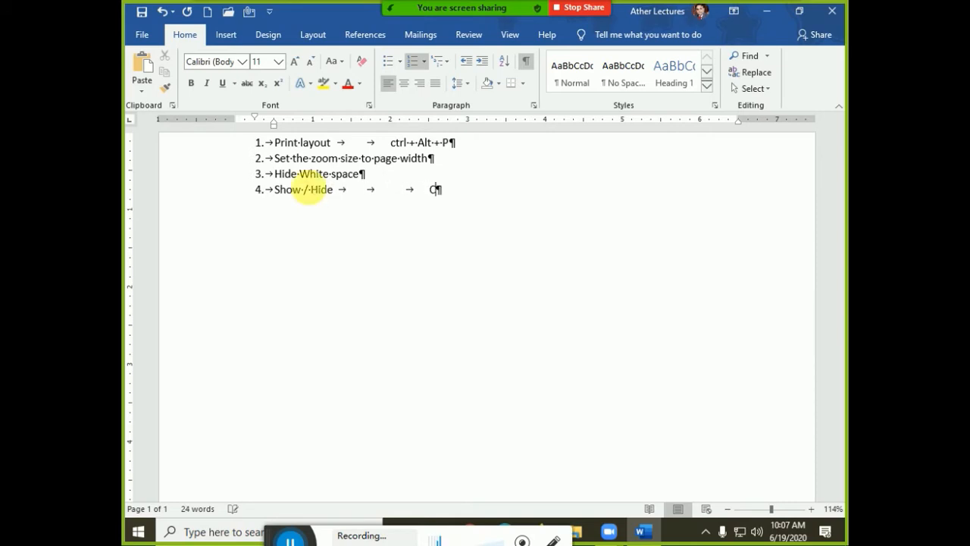
{"action": "type", "text": "Ctrl +"}
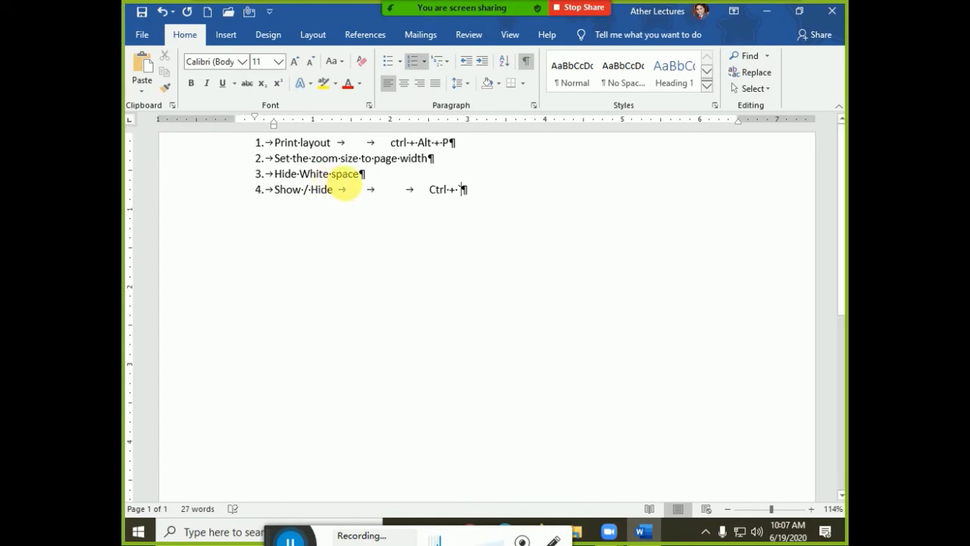
{"action": "double_click", "coordinate": [461, 188]}
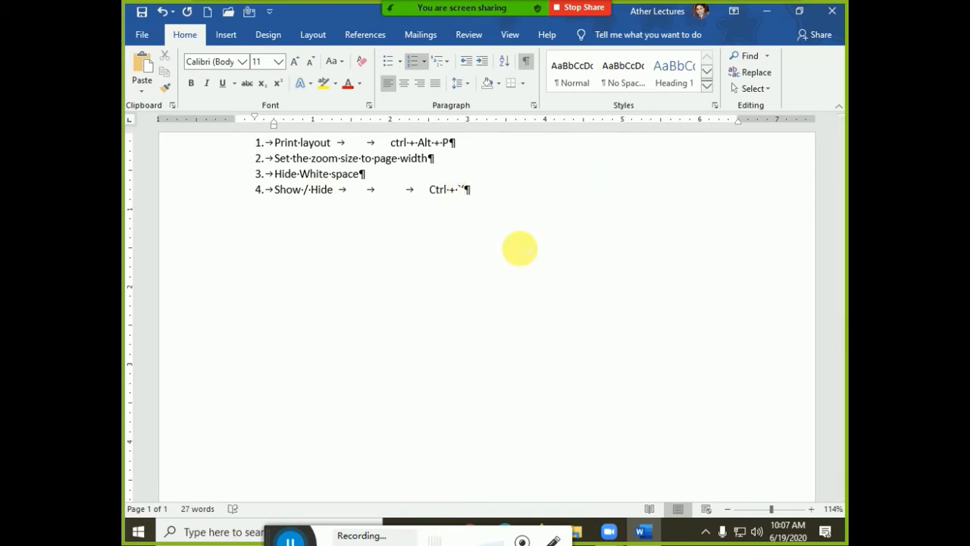
{"action": "key", "text": "BackSpace"}
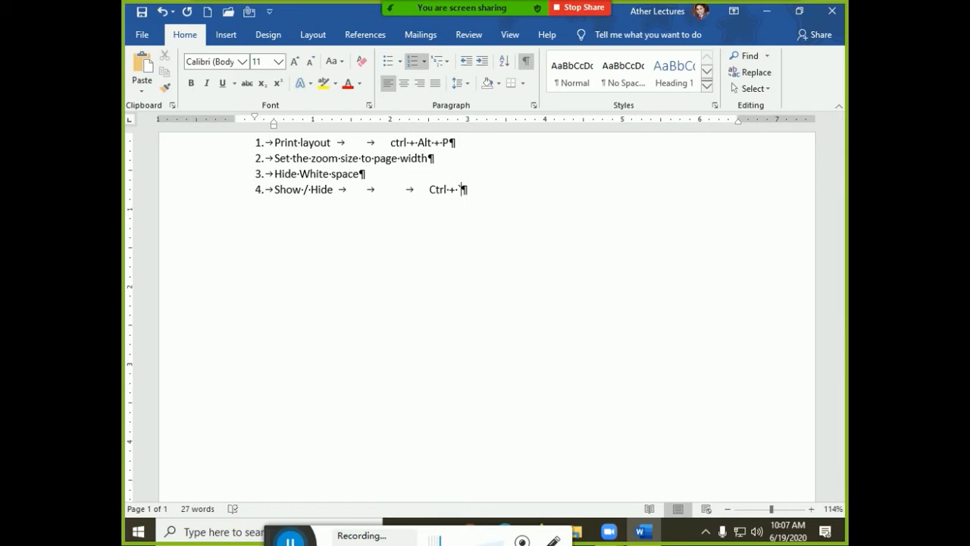
{"action": "key", "text": "BackSpace"}
{"action": "key", "text": "BackSpace"}
{"action": "key", "text": "BackSpace"}
{"action": "key", "text": "BackSpace"}
{"action": "key", "text": "BackSpace"}
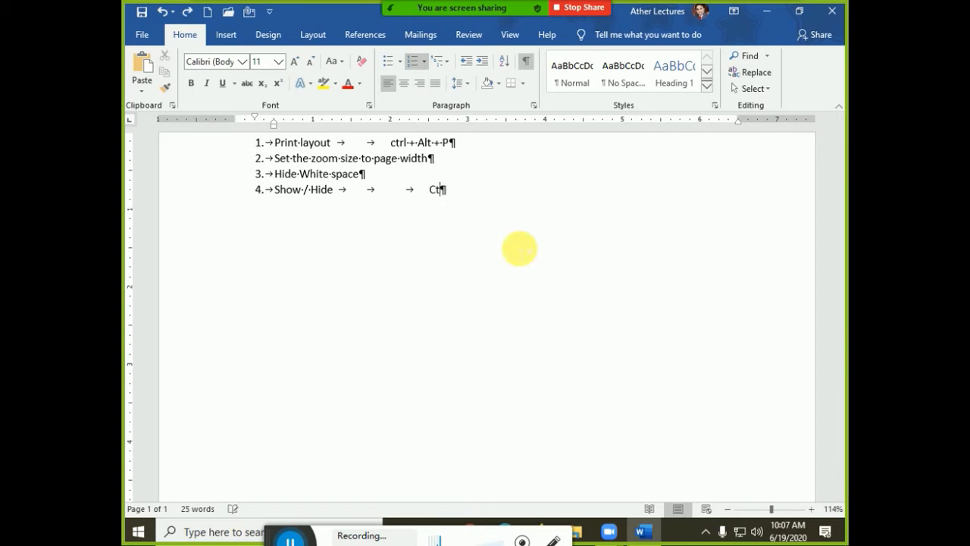
{"action": "type", "text": "rl + `"}
Step: Toggle the display of paragraph marks and other formatting symbols off and back on
{"action": "left_click", "coordinate": [526, 63]}
{"action": "left_click", "coordinate": [526, 64]}
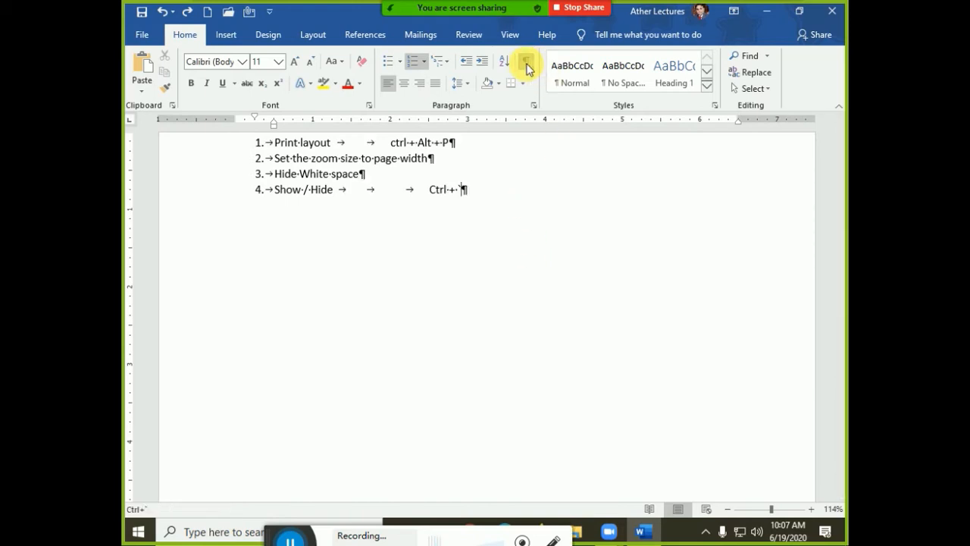
{"action": "left_click", "coordinate": [526, 64]}
{"action": "left_click", "coordinate": [527, 64]}
Step: Change the fourth item's shortcut to "Ctrl + shft + 8" and extend its label to "Show / Hide non printable char"
{"action": "key", "text": "BackSpace"}
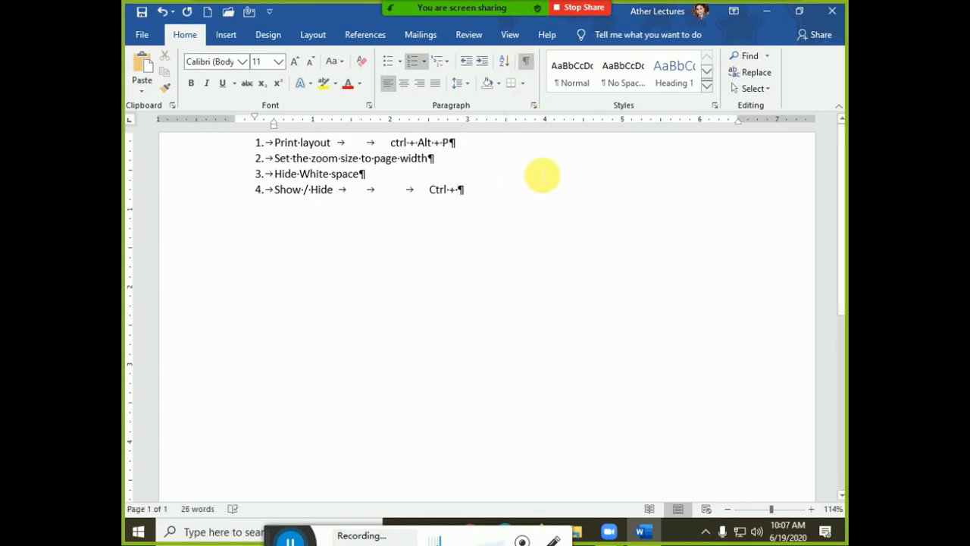
{"action": "type", "text": "shft"}
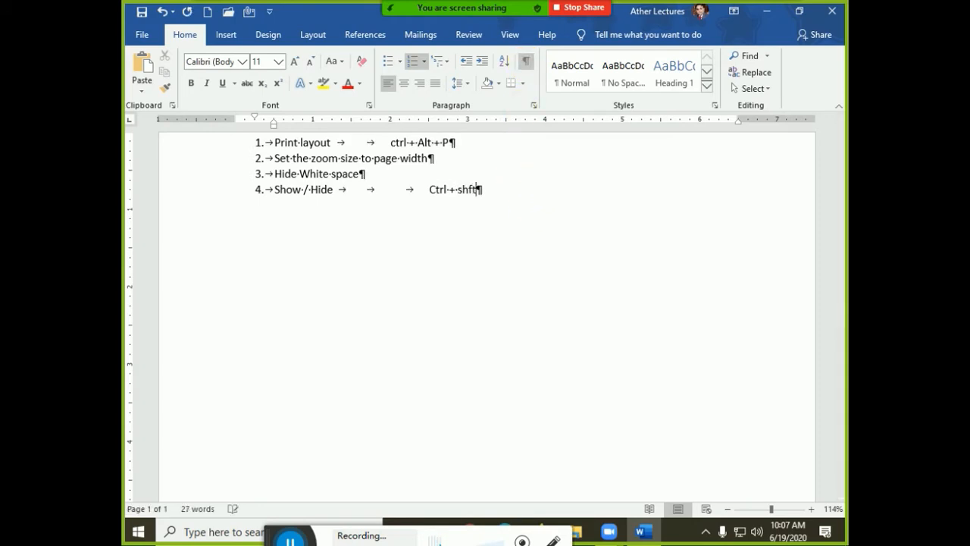
{"action": "type", "text": " + 8"}
{"action": "type", "text": "non print"}
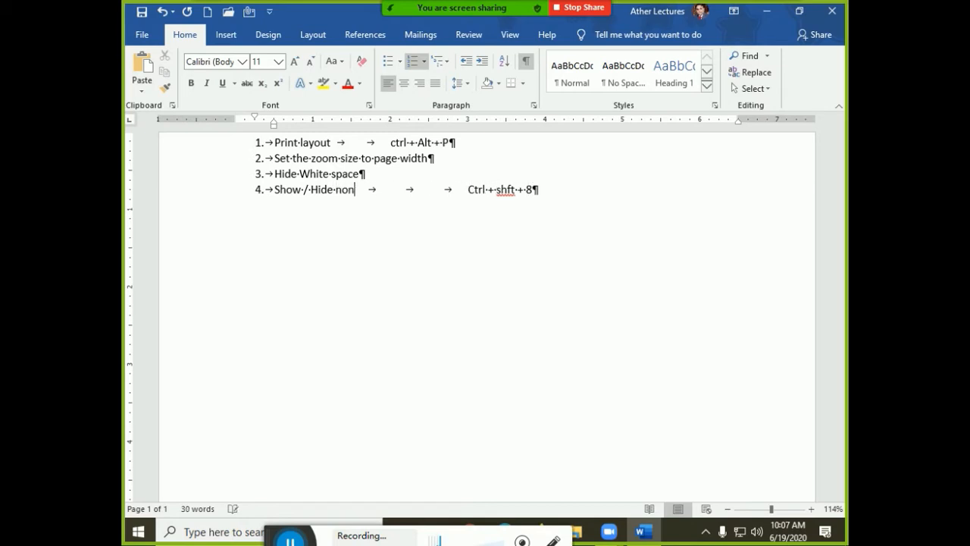
{"action": "type", "text": "able char"}
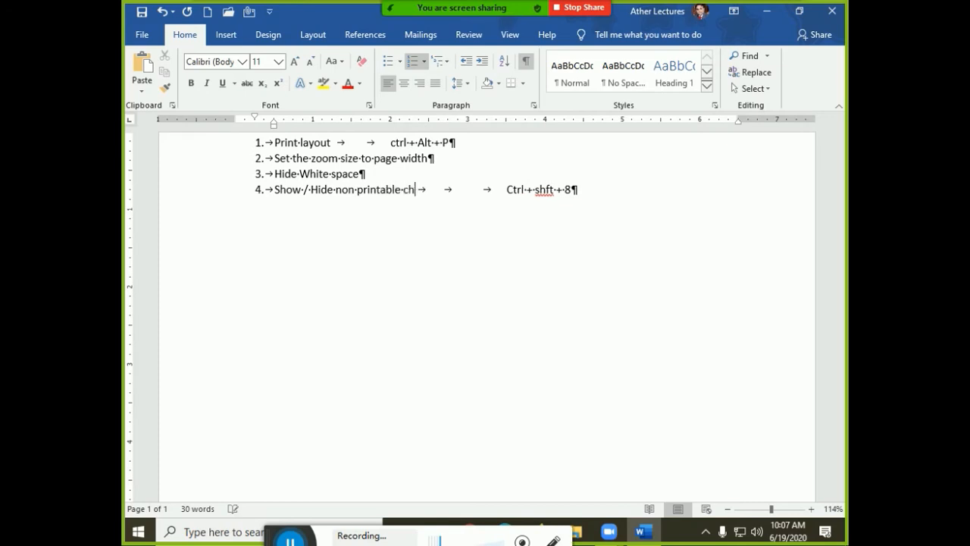
Step: End the numbered list and enter the line "Non printable char" below it
{"action": "key", "text": "Return"}
{"action": "key", "text": "Return"}
{"action": "type", "text": "N"}
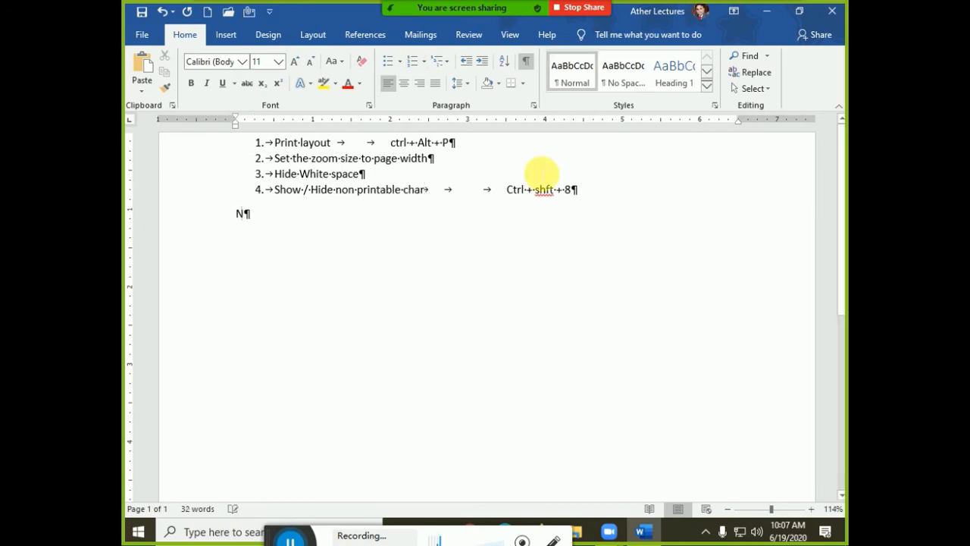
{"action": "type", "text": "on printable char"}
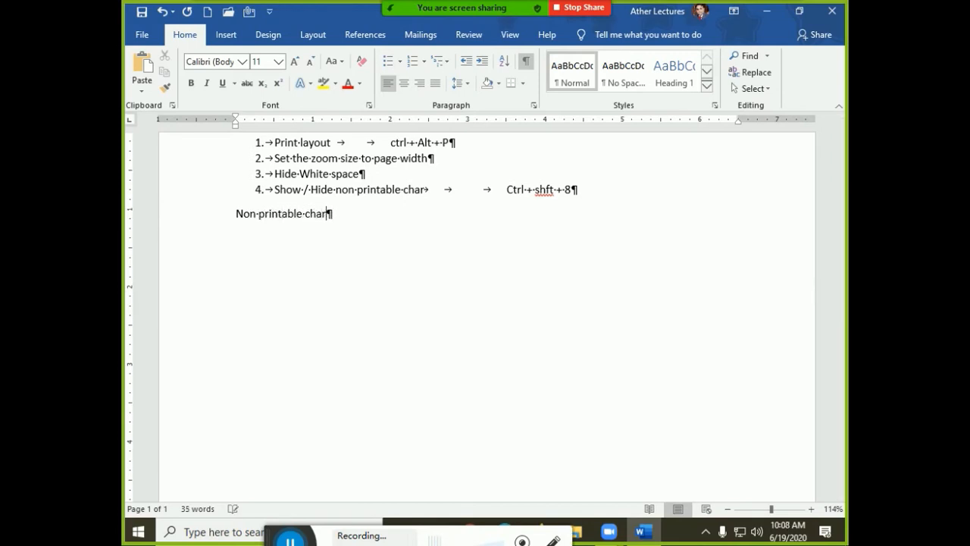
Step: Add the sentence "Such char we can't see in print are called non printable char" under that line, accepting the suggested correction for "cant"
{"action": "key", "text": "Return"}
{"action": "type", "text": "Such char we cant s"}
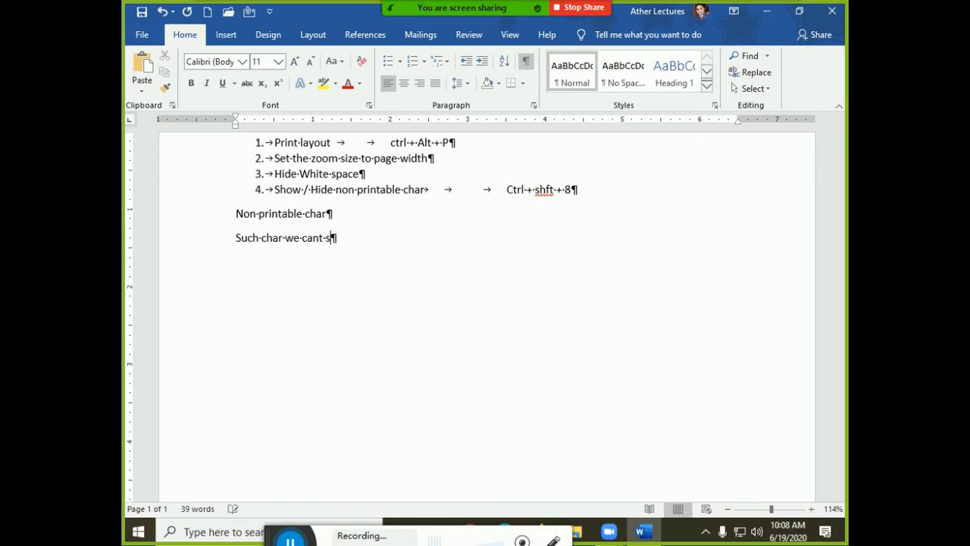
{"action": "type", "text": "ee in print"}
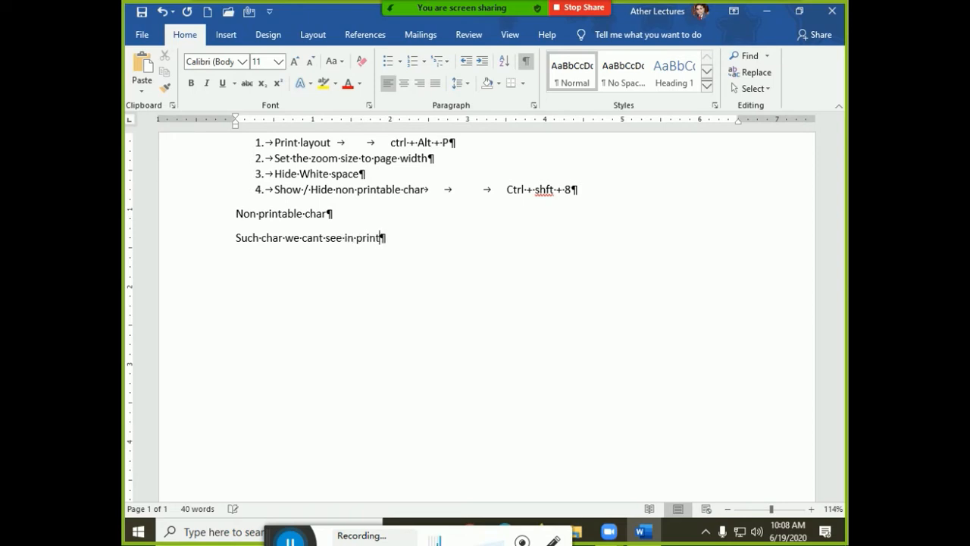
{"action": "type", "text": " are called no"}
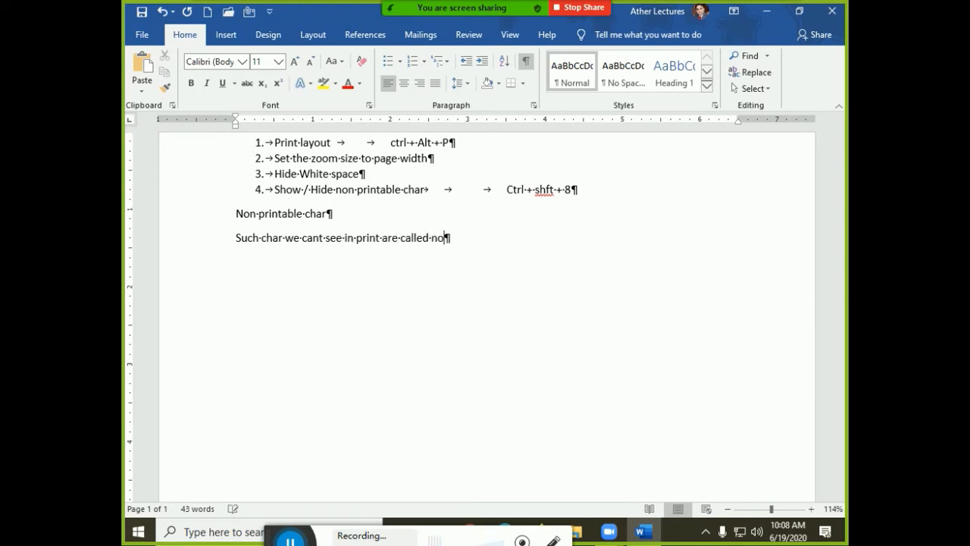
{"action": "type", "text": "n printable char"}
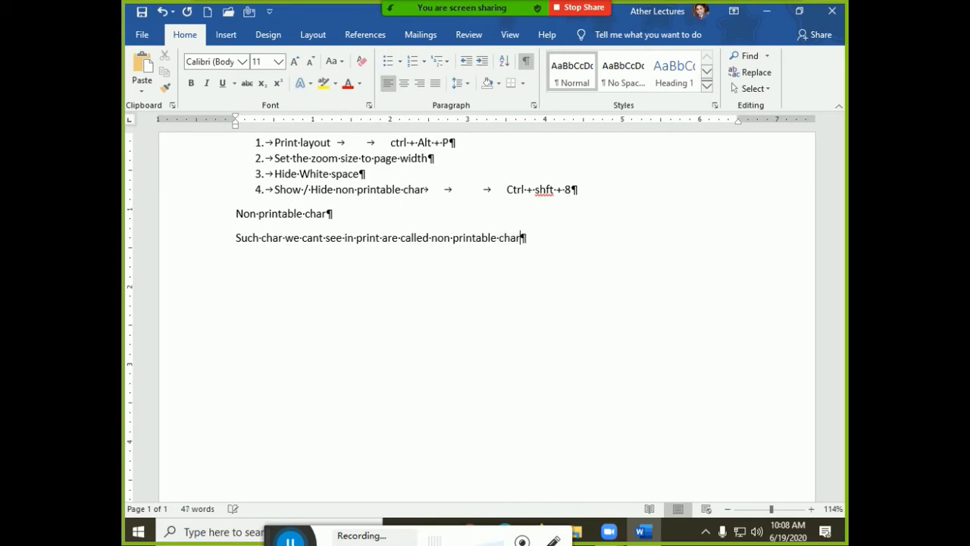
{"action": "key", "text": "Return"}
{"action": "right_click", "coordinate": [311, 241]}
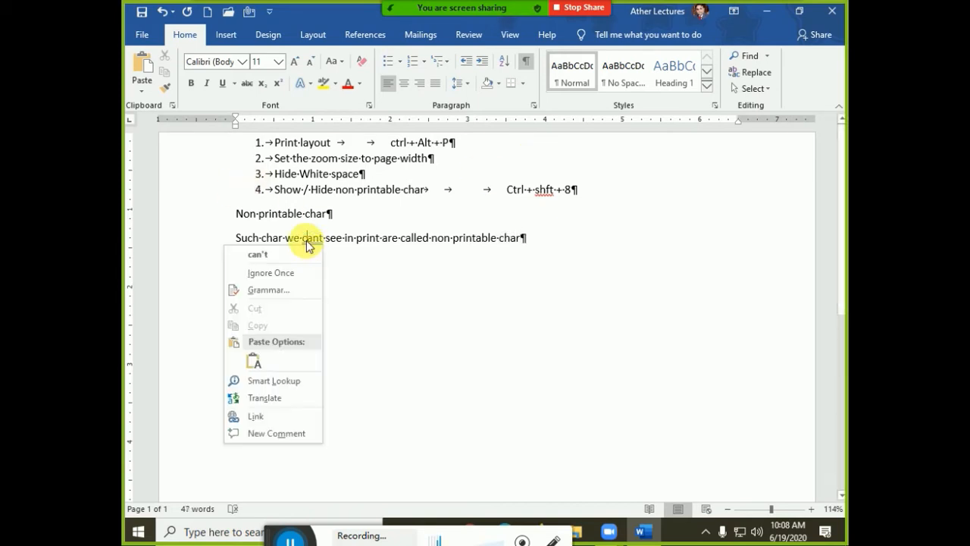
{"action": "left_click", "coordinate": [299, 254]}
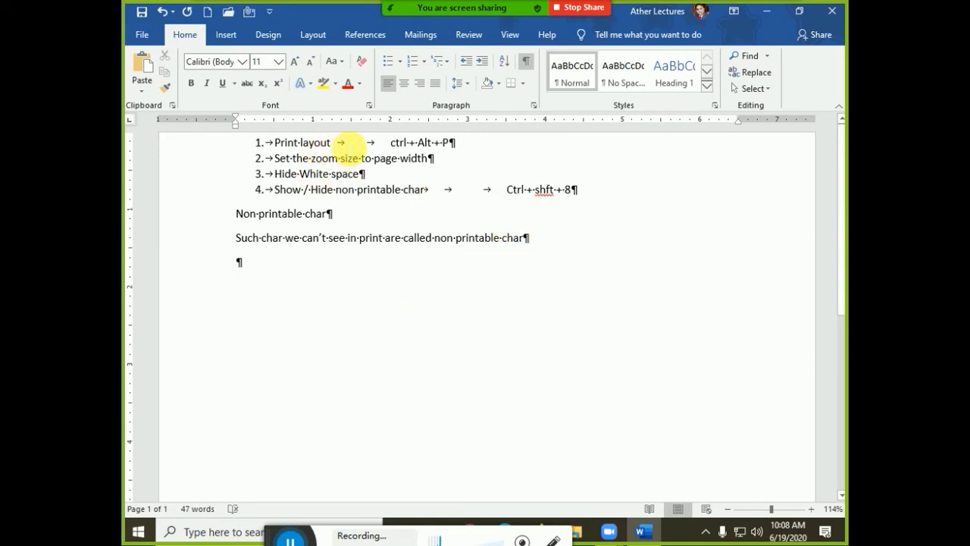
Step: Hide the formatting marks and make the "Non printable char" heading line bold
{"action": "left_click", "coordinate": [526, 61]}
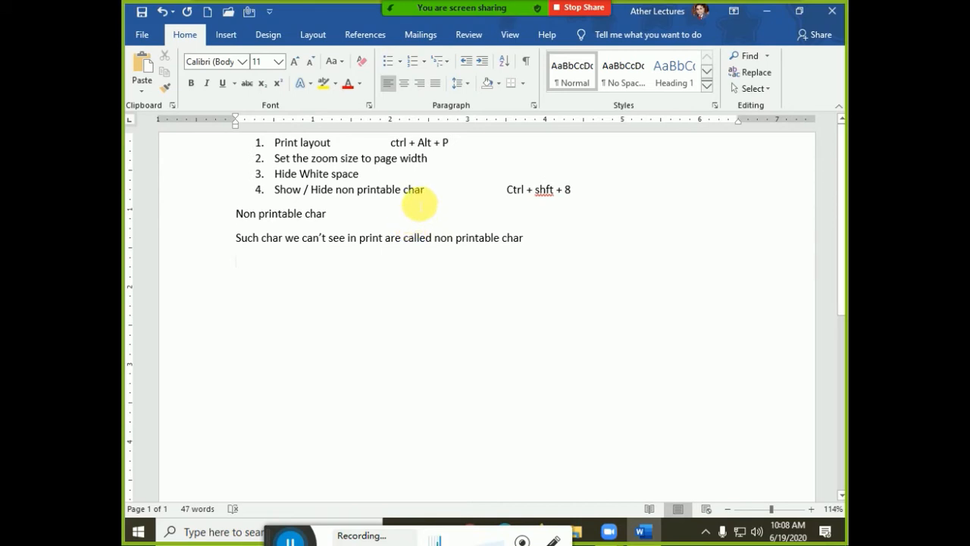
{"action": "left_click_drag", "start_coordinate": [286, 145], "coordinate": [579, 193]}
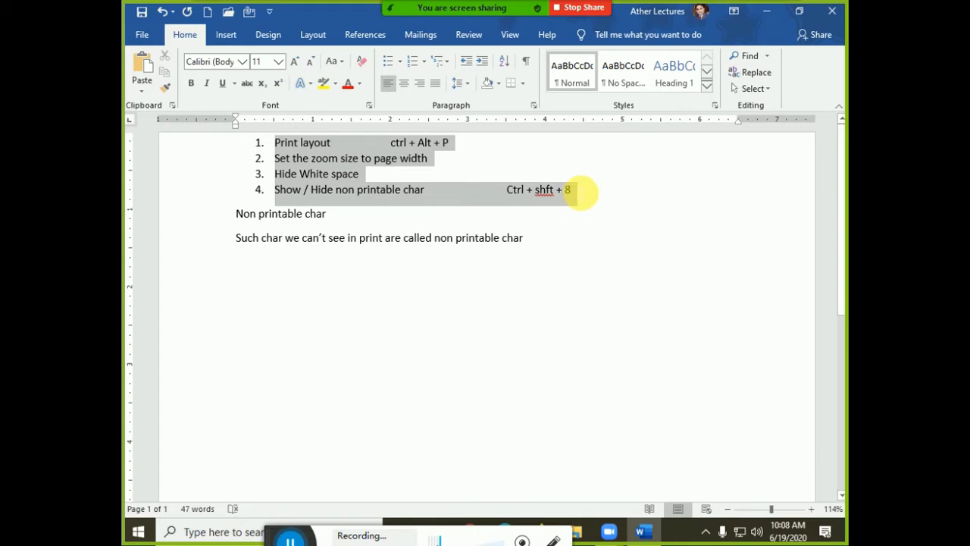
{"action": "left_click", "coordinate": [199, 214]}
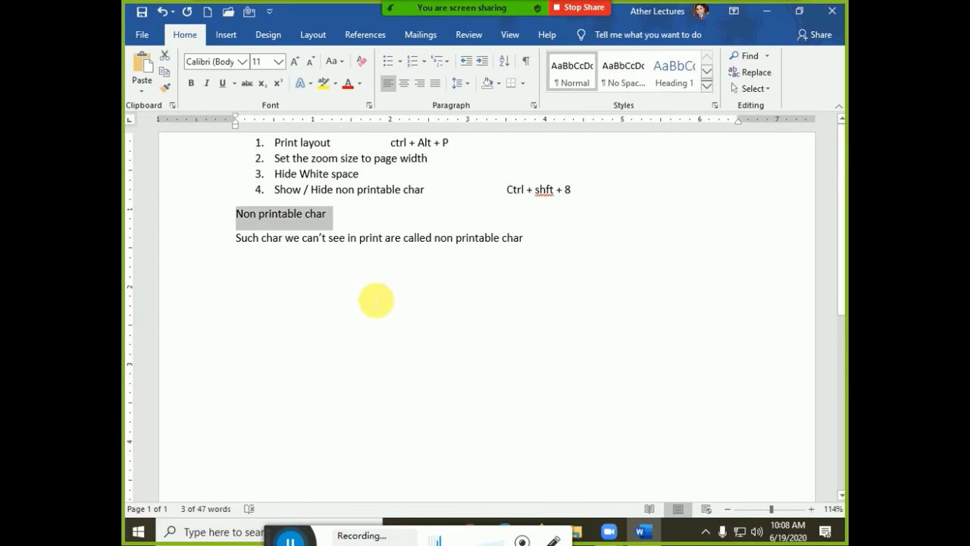
{"action": "key", "text": "ctrl+b"}
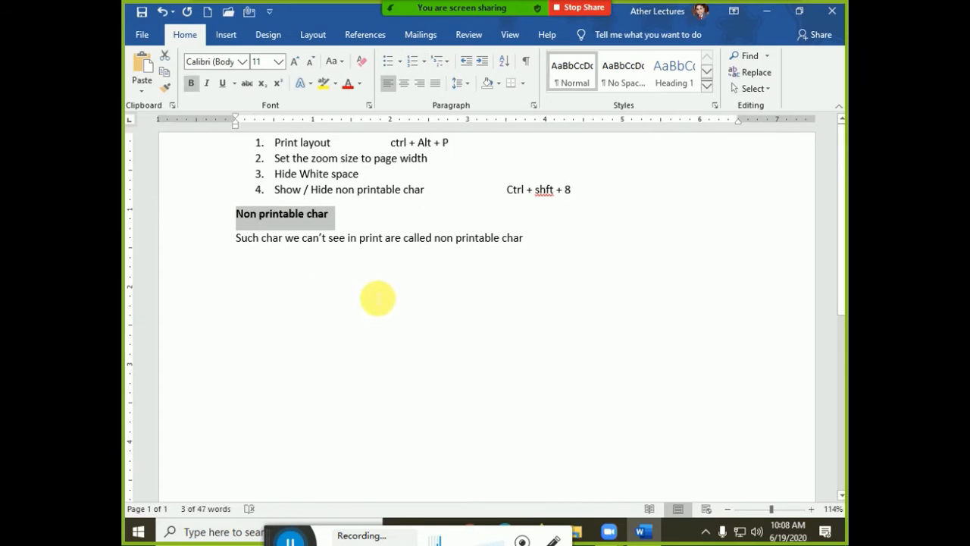
{"action": "left_click", "coordinate": [378, 298]}
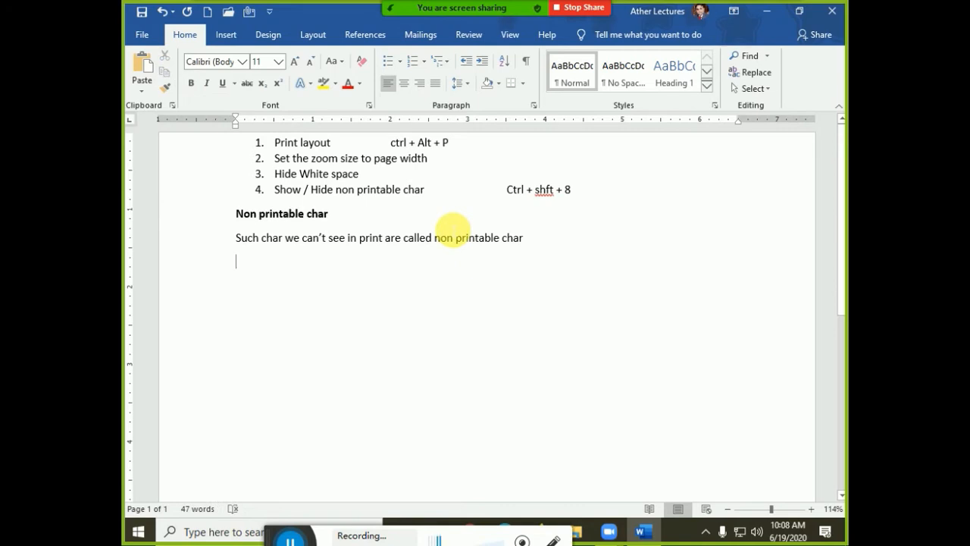
Step: Create a new blank document and set its zoom to Page width
{"action": "key", "text": "ctrl+n"}
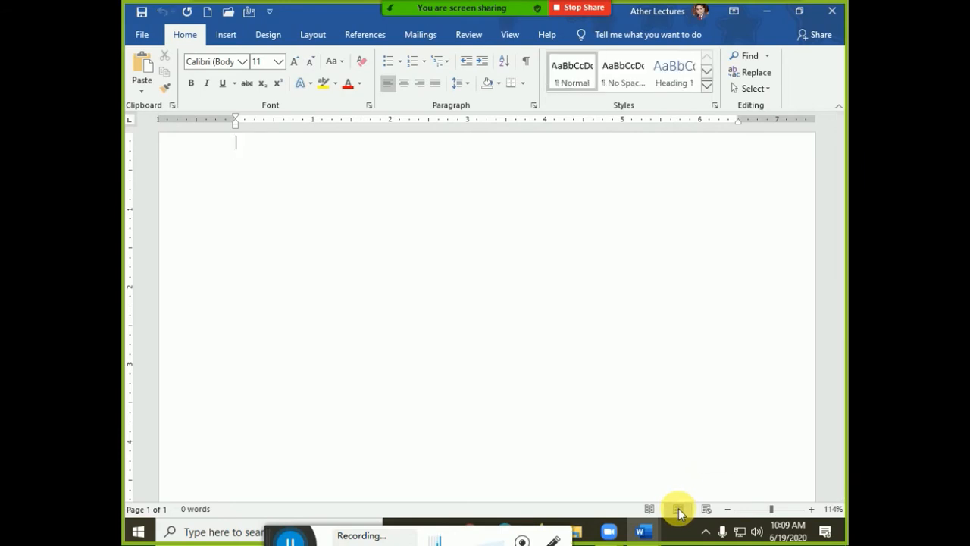
{"action": "left_click", "coordinate": [835, 511]}
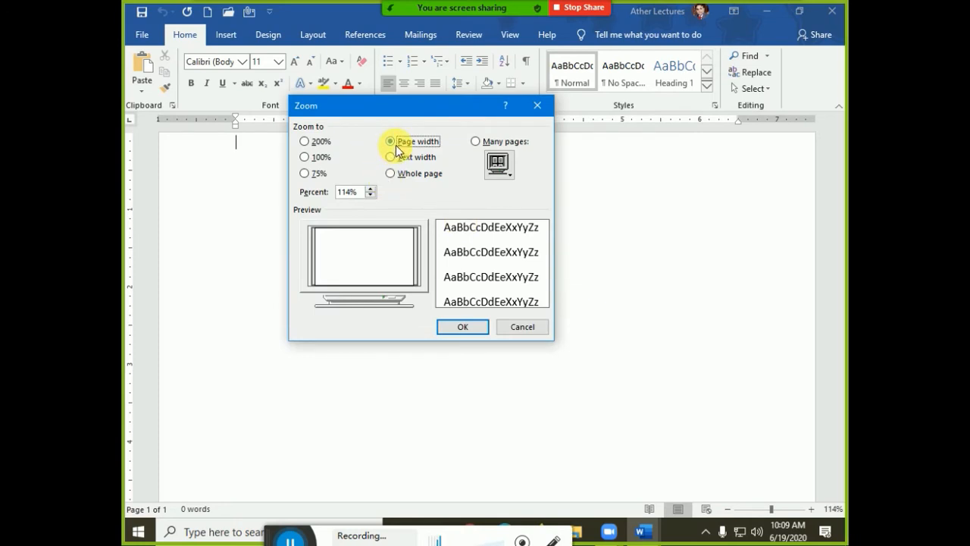
{"action": "left_click", "coordinate": [463, 327]}
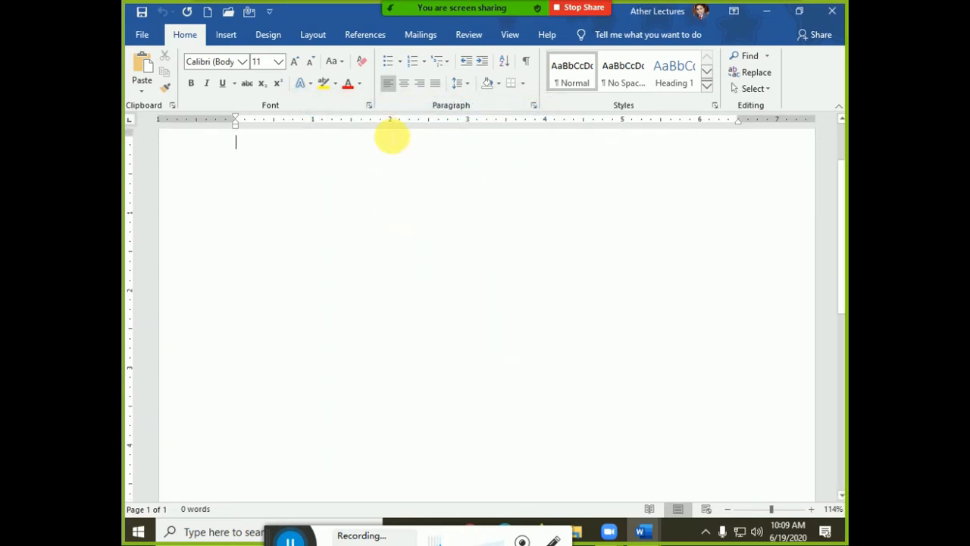
Step: Toggle the white space at the page's upper edge until it is hidden, and turn on the formatting marks
{"action": "scroll", "coordinate": [375, 186], "scroll_direction": "up", "scroll_amount": 2}
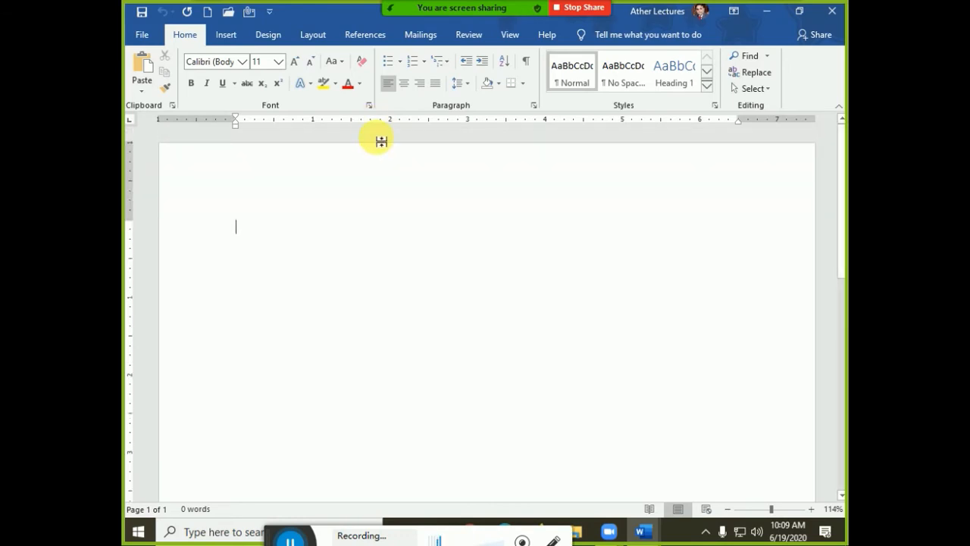
{"action": "double_click", "coordinate": [382, 141]}
{"action": "double_click", "coordinate": [382, 140]}
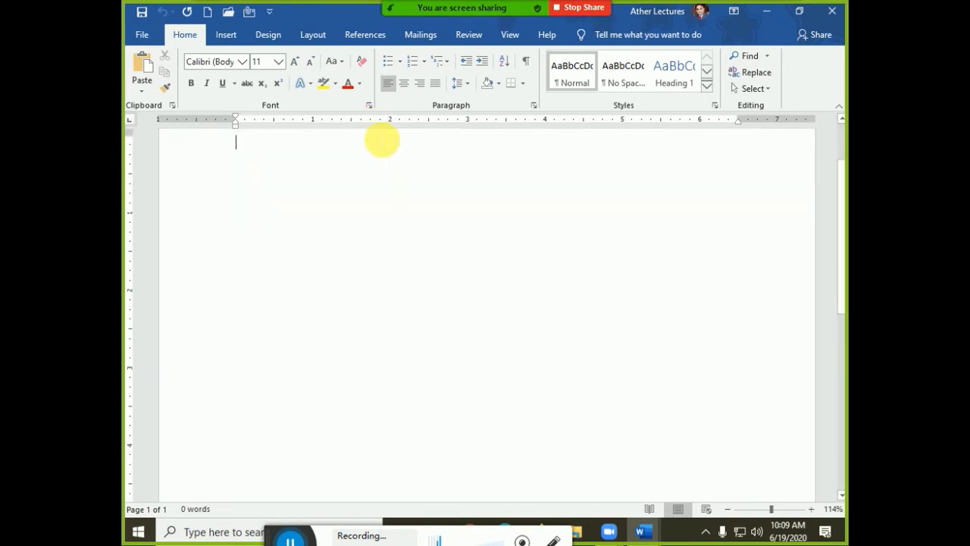
{"action": "double_click", "coordinate": [383, 141]}
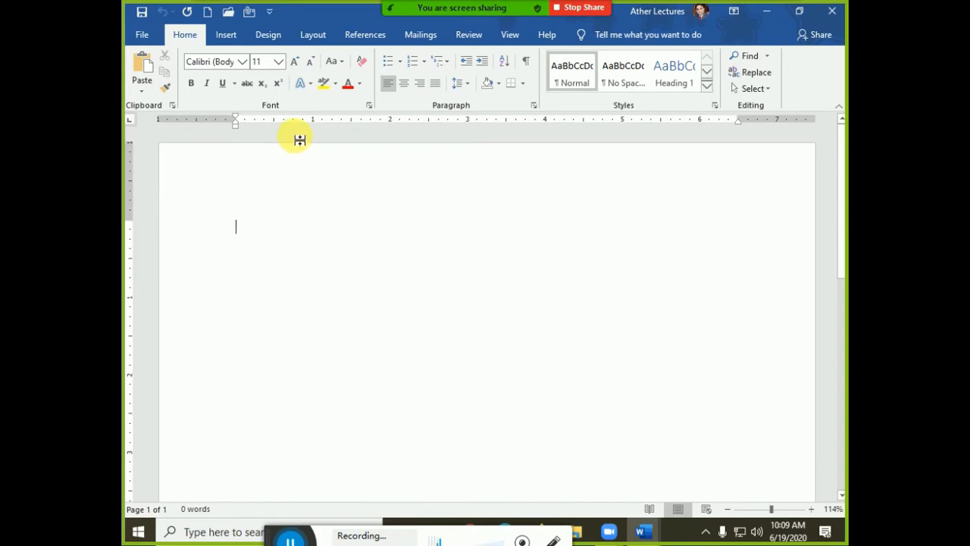
{"action": "double_click", "coordinate": [299, 140]}
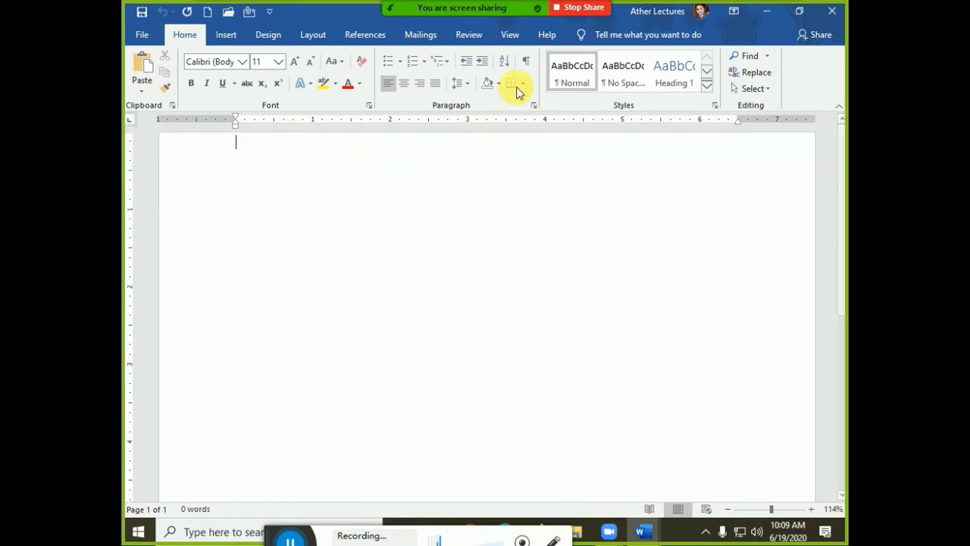
{"action": "left_click", "coordinate": [526, 64]}
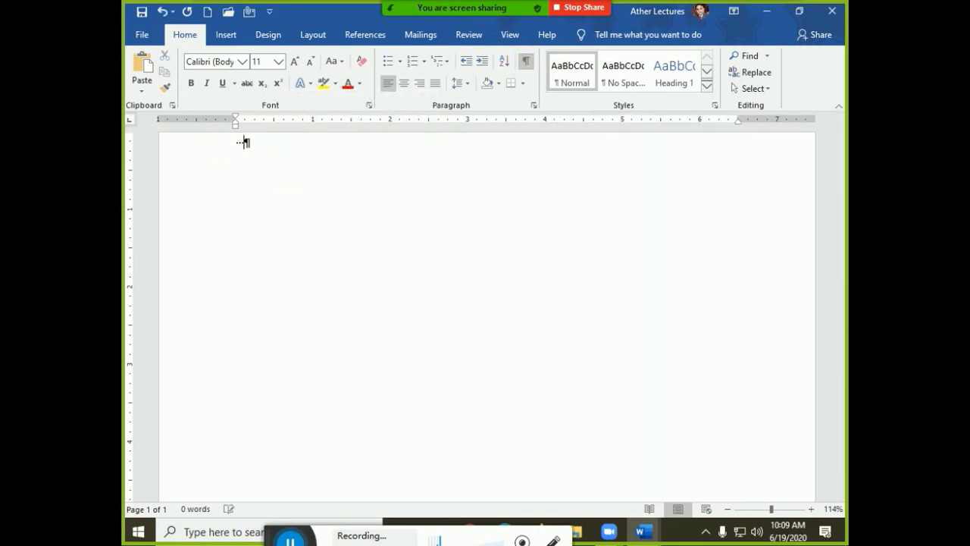
Step: Add four tabs after the leading spaces, toggle the formatting marks off and on with everything selected, and delete the content
{"action": "key", "text": "Tab"}
{"action": "key", "text": "Tab"}
{"action": "key", "text": "Tab"}
{"action": "key", "text": "Tab"}
{"action": "key", "text": "ctrl+a"}
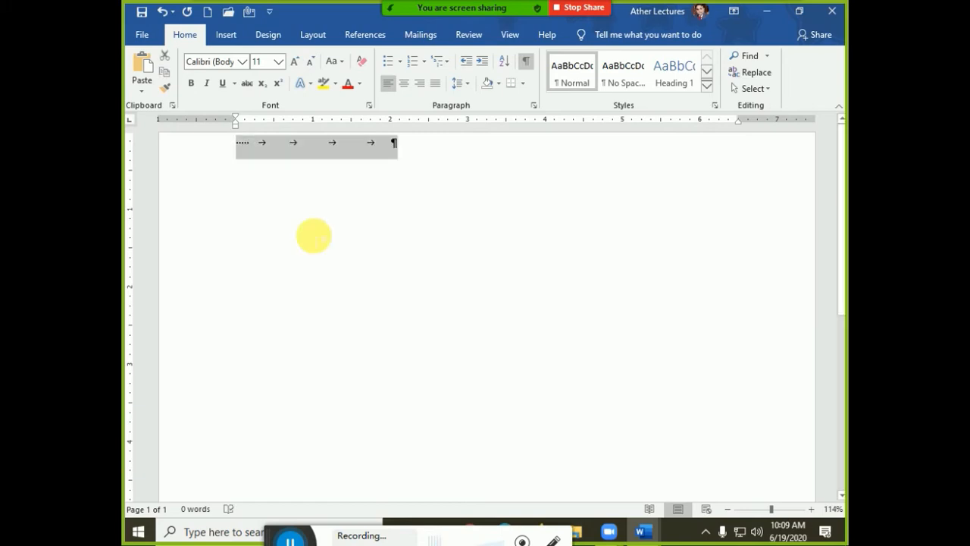
{"action": "left_click", "coordinate": [530, 63]}
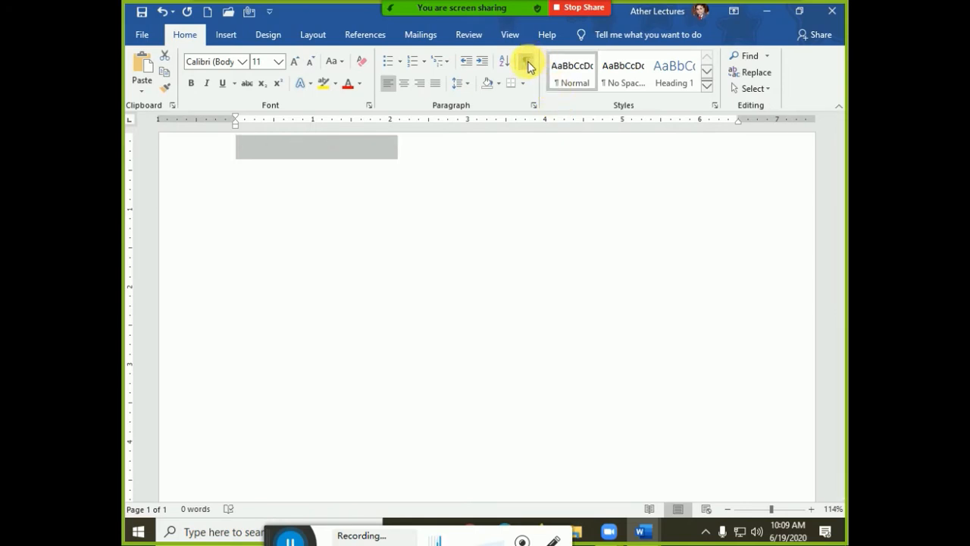
{"action": "left_click", "coordinate": [528, 63]}
{"action": "key", "text": "Delete"}
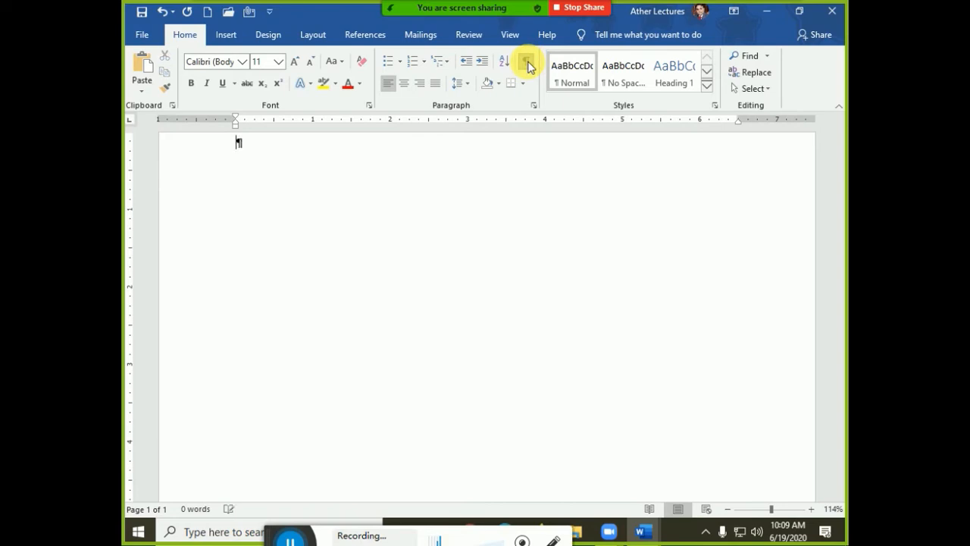
Step: Close the blank practice document and insert a full-width horizontal line below the non-printable character definition in the notes
{"action": "left_click", "coordinate": [831, 11]}
{"action": "left_click", "coordinate": [546, 351]}
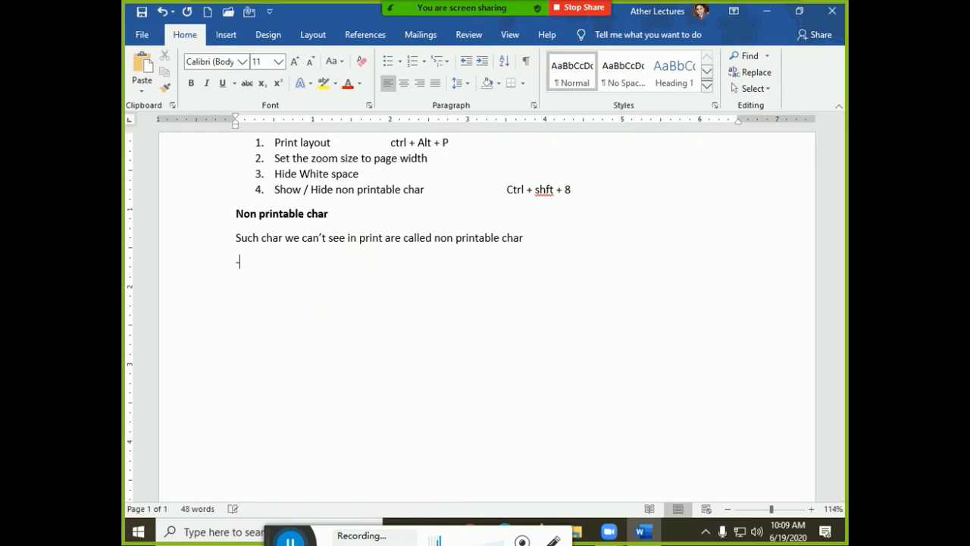
{"action": "type", "text": "-----------------------"}
{"action": "key", "text": "Return"}
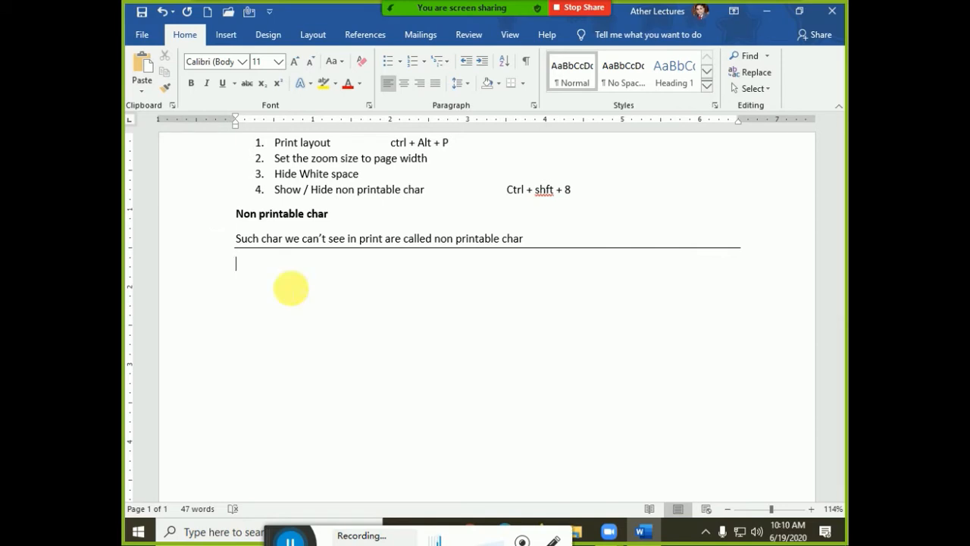
Step: Create a new blank document and enter "My Best Friend" as its first line, followed by an empty paragraph
{"action": "key", "text": "ctrl+n"}
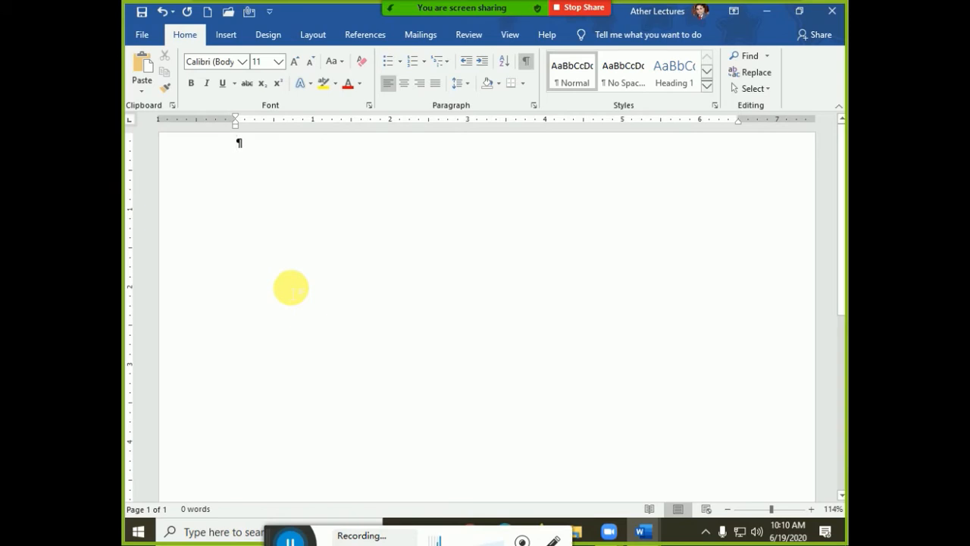
{"action": "type", "text": "M"}
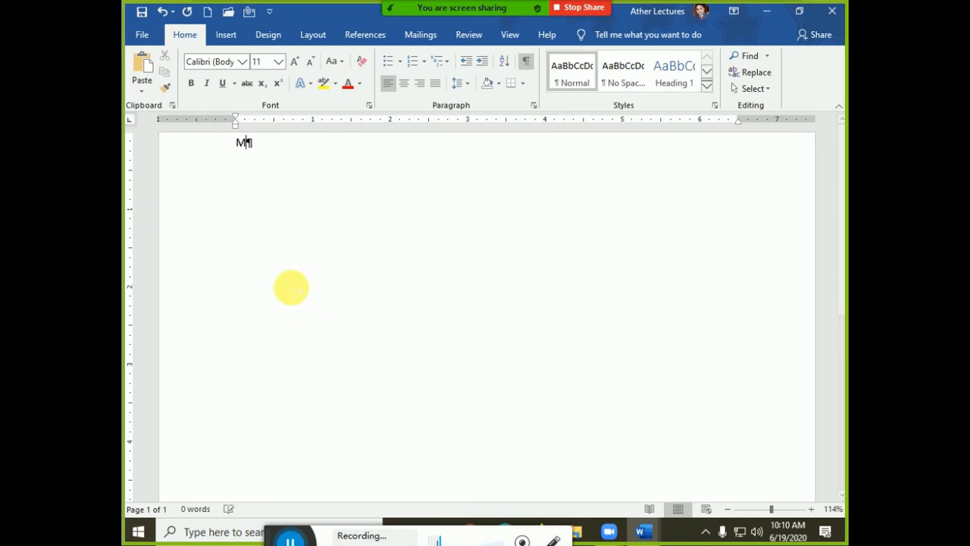
{"action": "type", "text": "y Best Frient"}
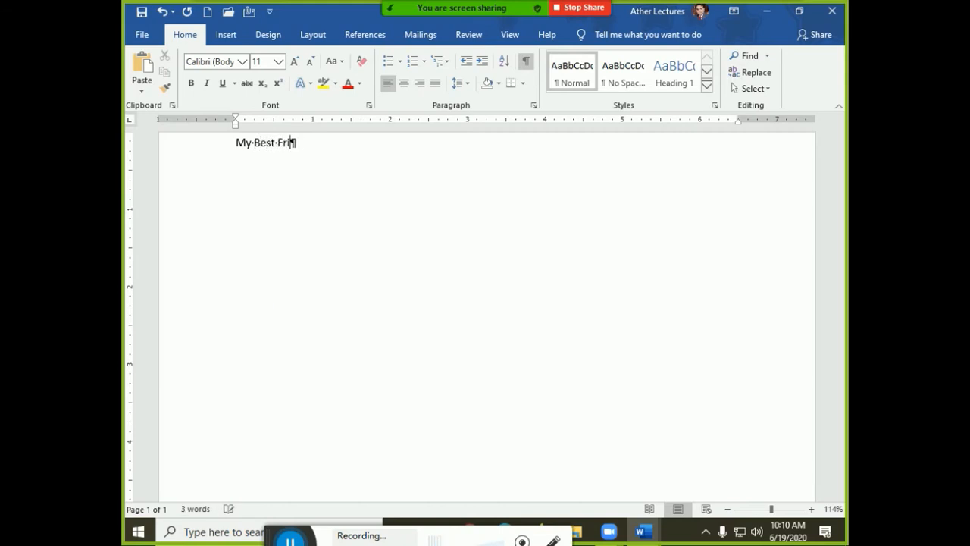
{"action": "key", "text": "Return"}
{"action": "key", "text": "BackSpace"}
{"action": "key", "text": "BackSpace"}
{"action": "type", "text": "d"}
{"action": "key", "text": "Return"}
{"action": "left_click", "coordinate": [231, 143]}
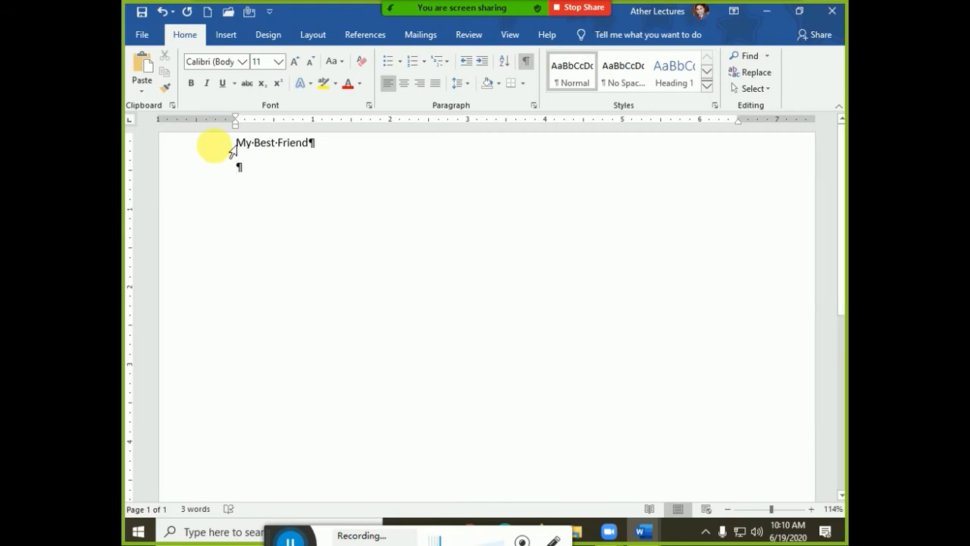
{"action": "left_click_drag", "start_coordinate": [248, 152], "coordinate": [320, 157]}
{"action": "left_click", "coordinate": [311, 200]}
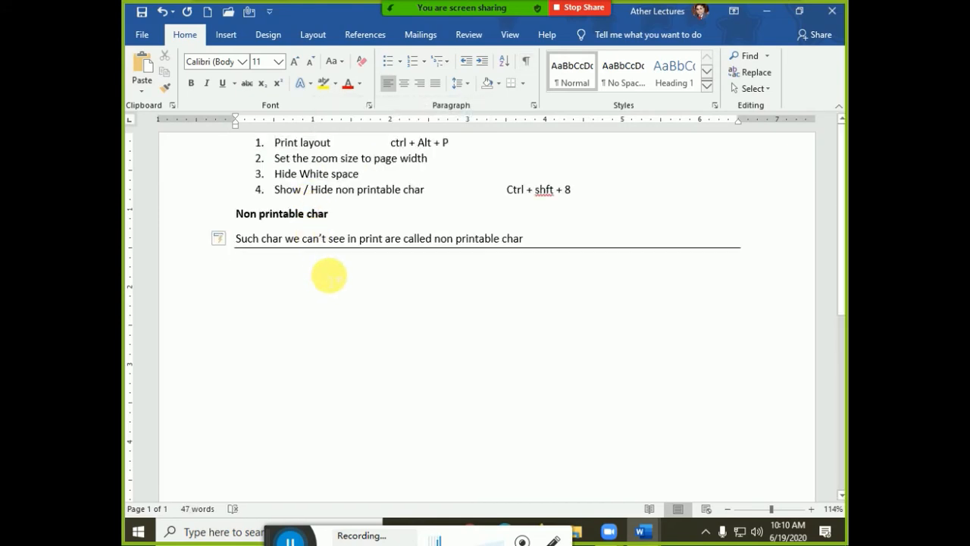
Step: Switch to the notes document and add the line "There are five cases in ms word" below the horizontal line
{"action": "type", "text": "There are "}
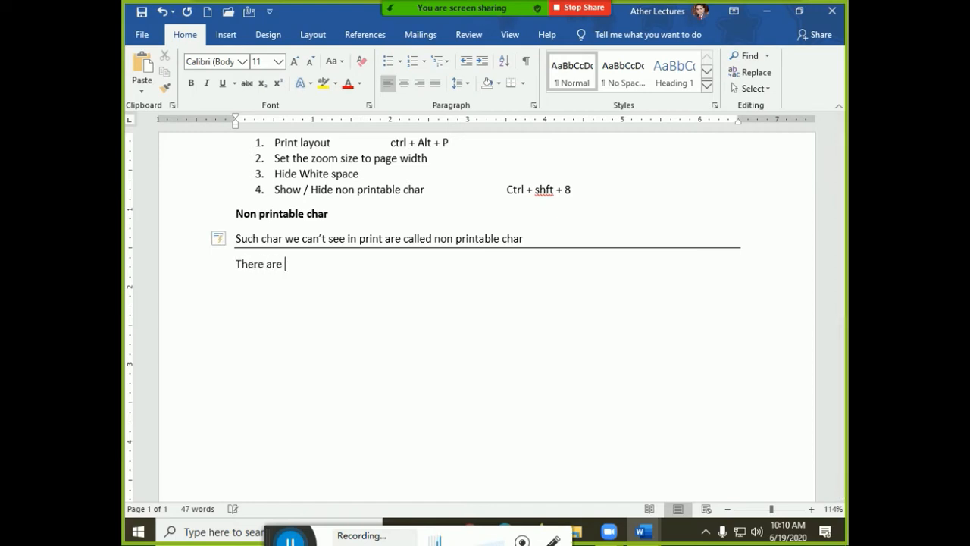
{"action": "type", "text": "five cases in ms wod"}
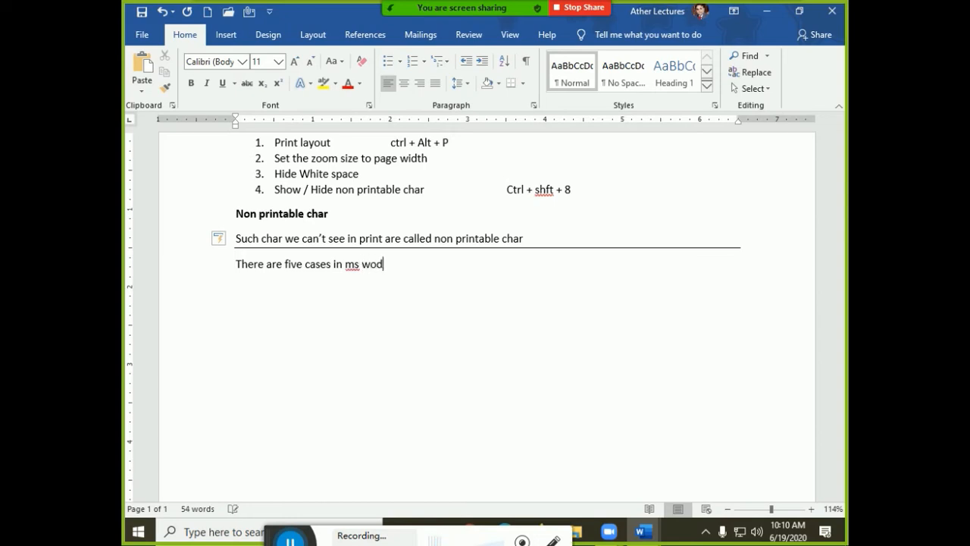
{"action": "key", "text": "BackSpace"}
{"action": "type", "text": "rd"}
{"action": "key", "text": "Return"}
Step: Start a numbered list with the items "Upper case", "Lower case" and "Title case / first char capital"
{"action": "type", "text": "1. U"}
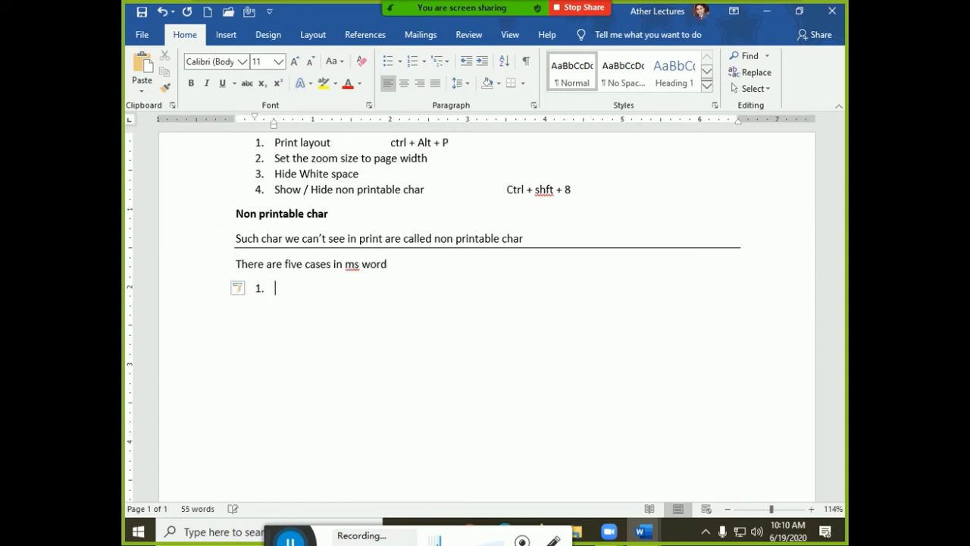
{"action": "type", "text": "pper cas"}
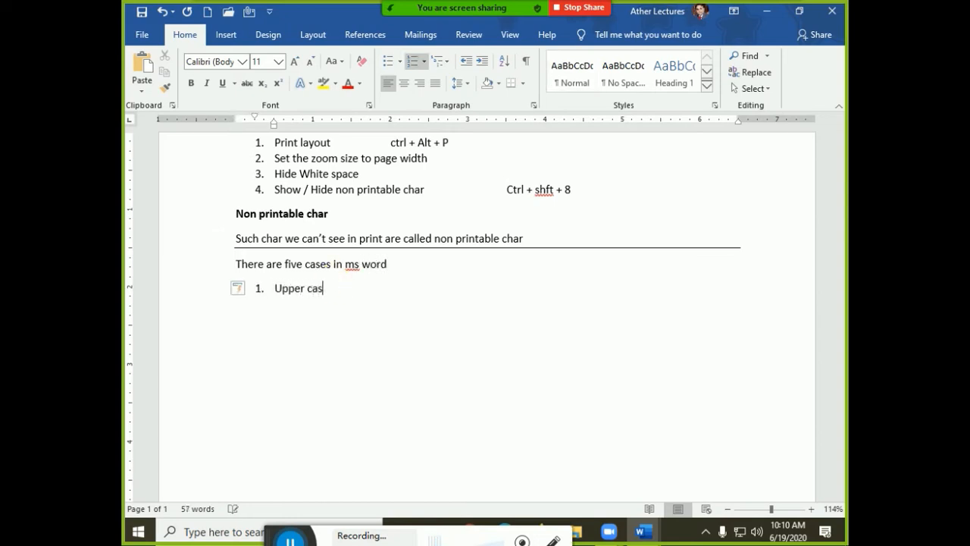
{"action": "type", "text": "e"}
{"action": "key", "text": "Return"}
{"action": "type", "text": "Lower c"}
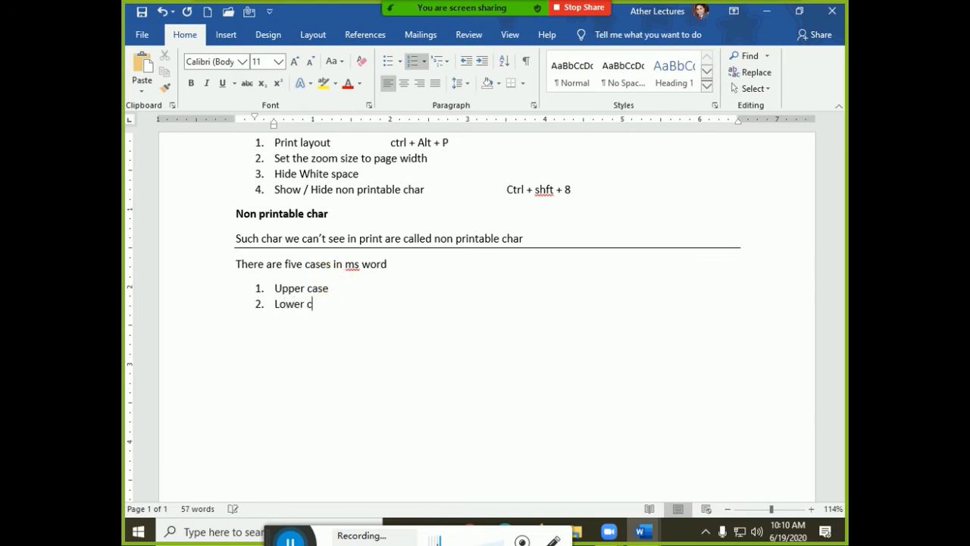
{"action": "type", "text": "ase"}
{"action": "key", "text": "Return"}
{"action": "type", "text": "T"}
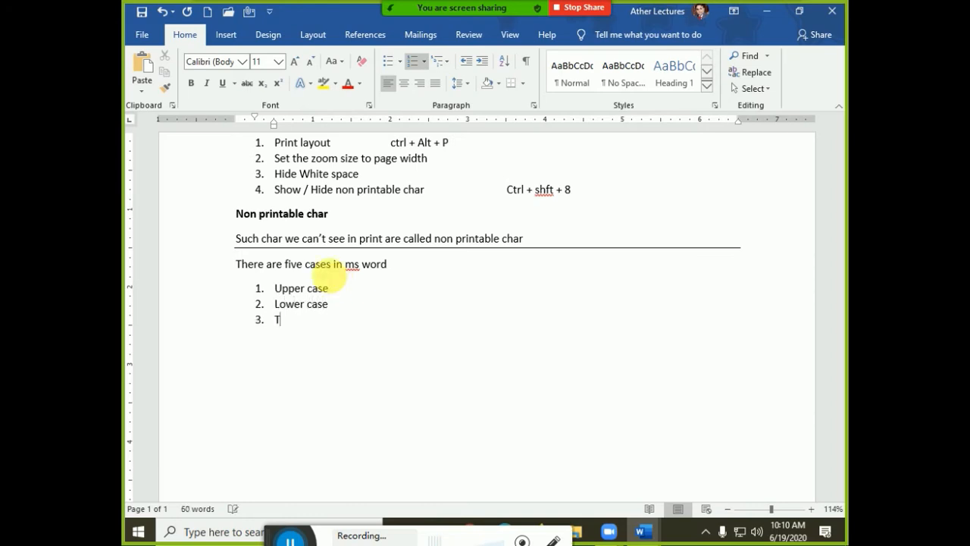
{"action": "type", "text": "itle cas"}
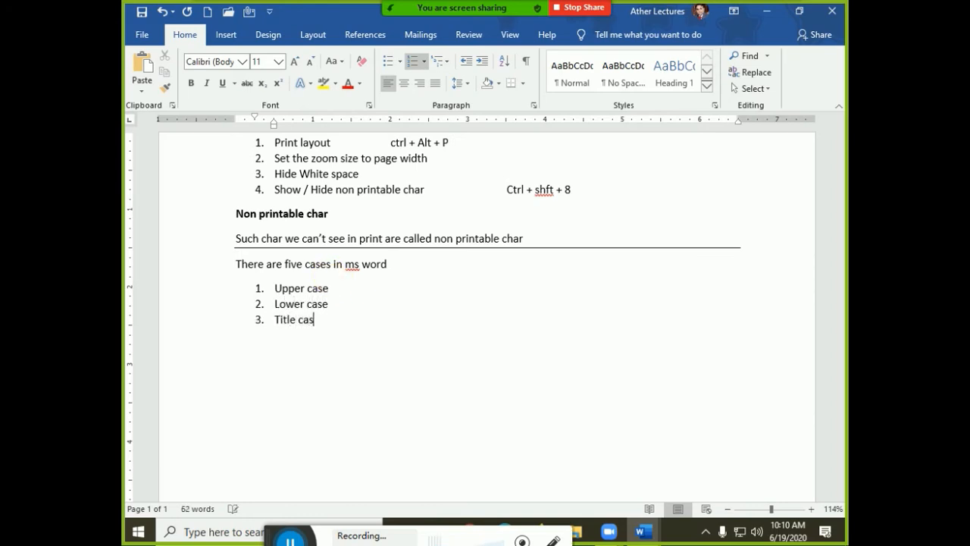
{"action": "type", "text": "e / first char"}
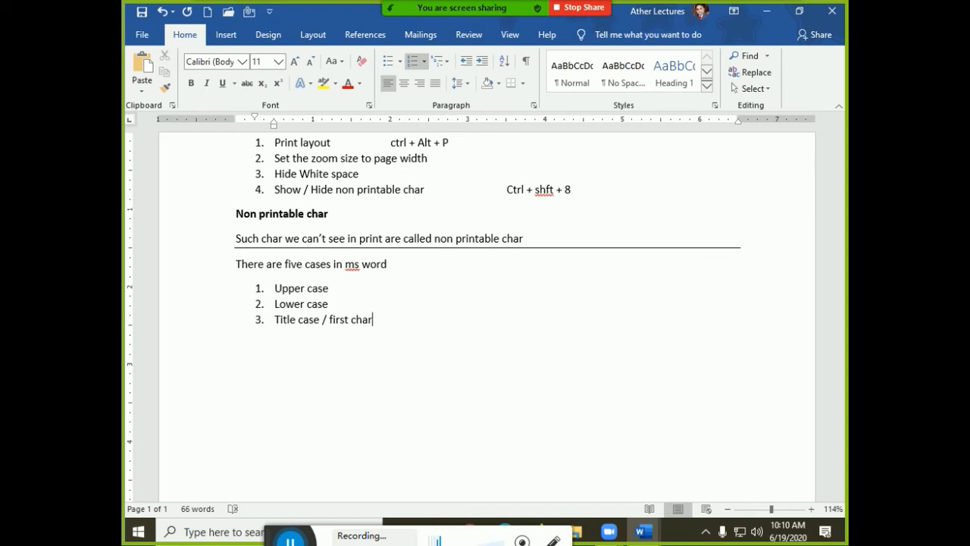
{"action": "type", "text": " capital"}
{"action": "key", "text": "Return"}
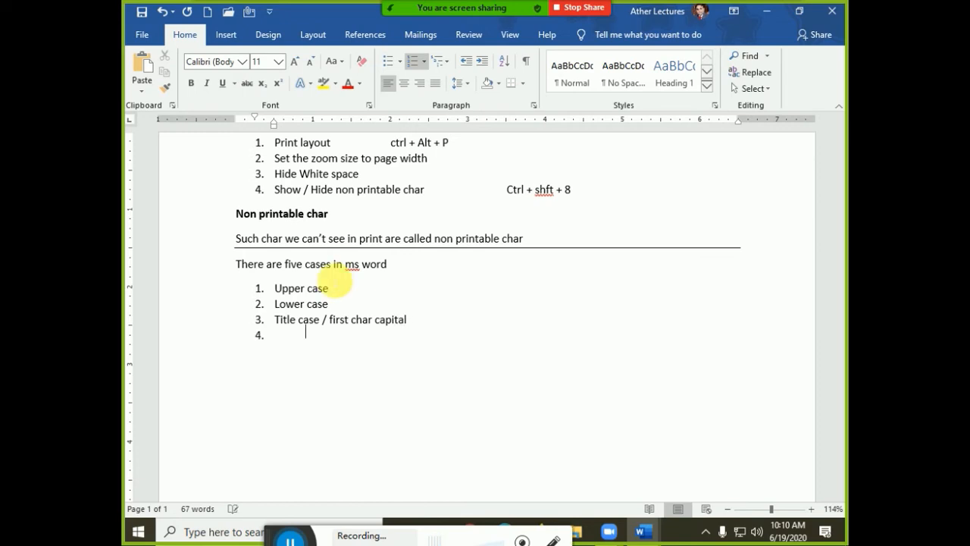
Step: Add "Sentence case" and "Toggle case" as items 4 and 5, and end the numbered list
{"action": "type", "text": "s"}
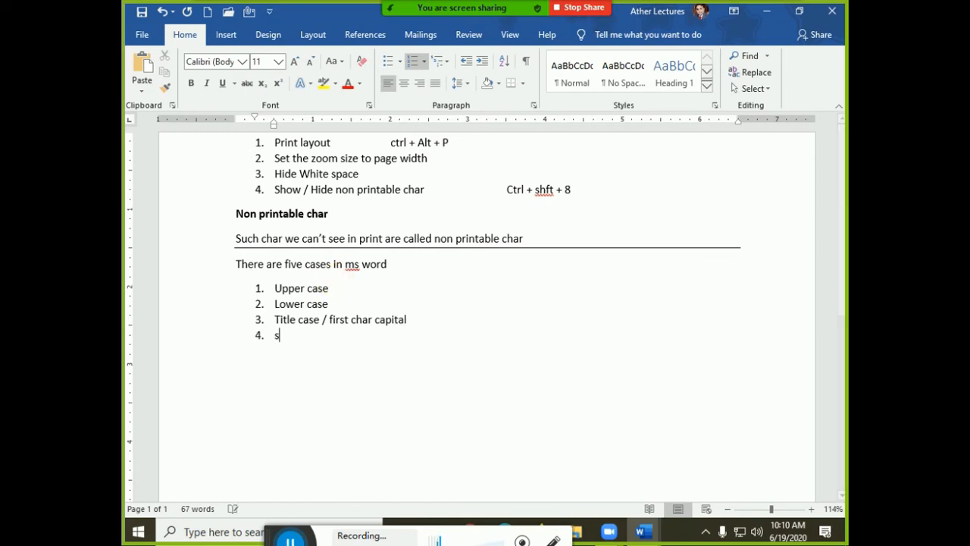
{"action": "type", "text": "entence case"}
{"action": "key", "text": "Return"}
{"action": "type", "text": "t"}
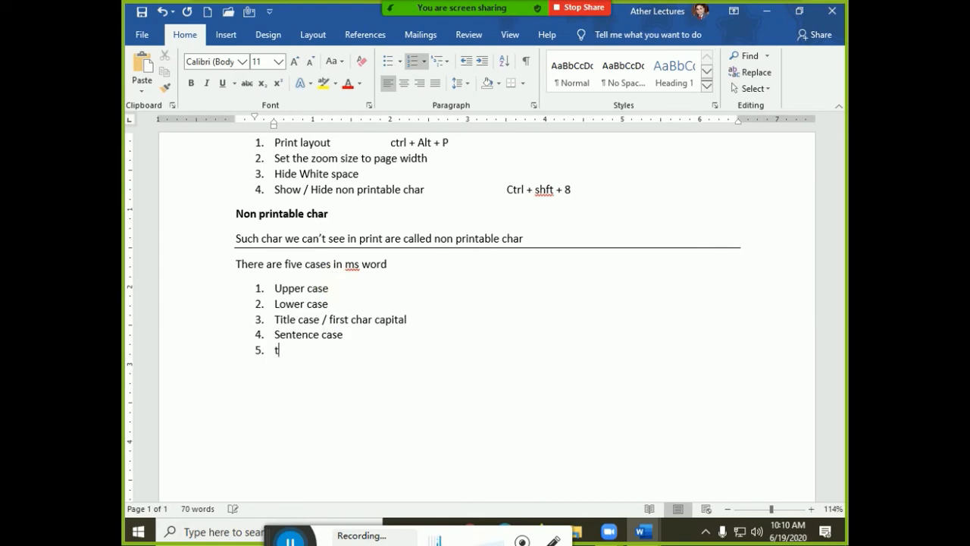
{"action": "type", "text": "oggle case"}
{"action": "key", "text": "Return"}
{"action": "key", "text": "BackSpace"}
Step: Add the tab-aligned examples "A TO Z" beside Upper case and "a to z" beside Lower case
{"action": "key", "text": "Up"}
{"action": "key", "text": "Up"}
{"action": "key", "text": "Up"}
{"action": "key", "text": "Up"}
{"action": "key", "text": "Up"}
{"action": "type", "text": "A TO Z"}
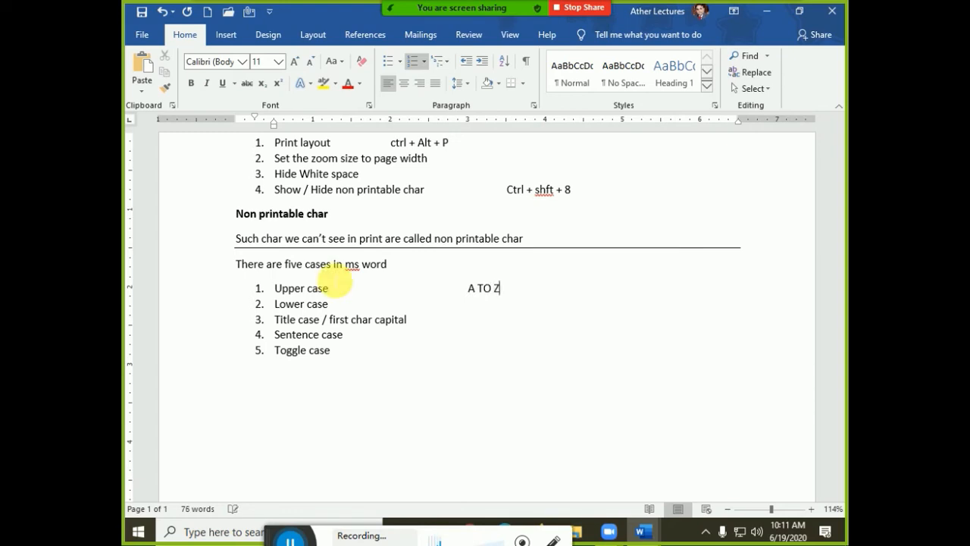
{"action": "key", "text": "Tab"}
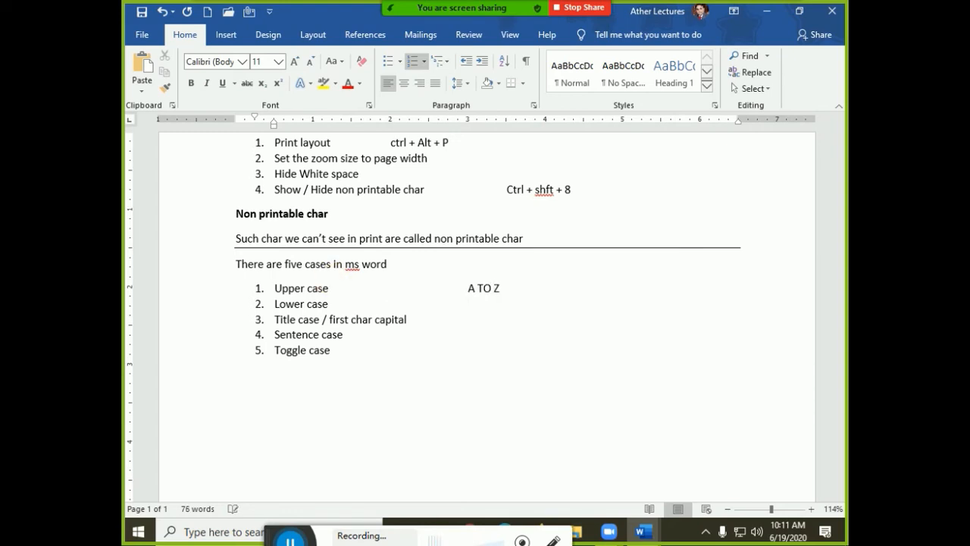
{"action": "type", "text": "a to "}
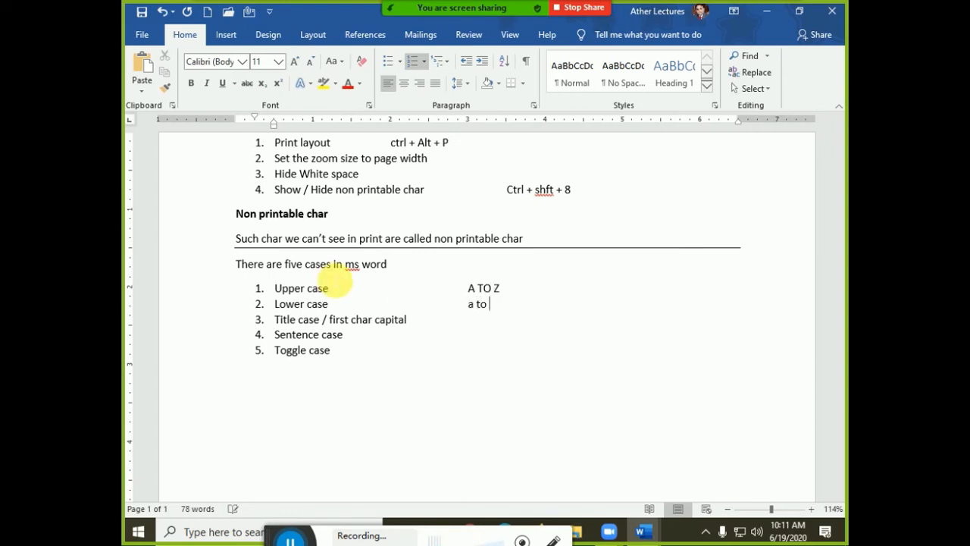
{"action": "type", "text": "z"}
{"action": "key", "text": "Up"}
{"action": "key", "text": "Down"}
{"action": "key", "text": "Down"}
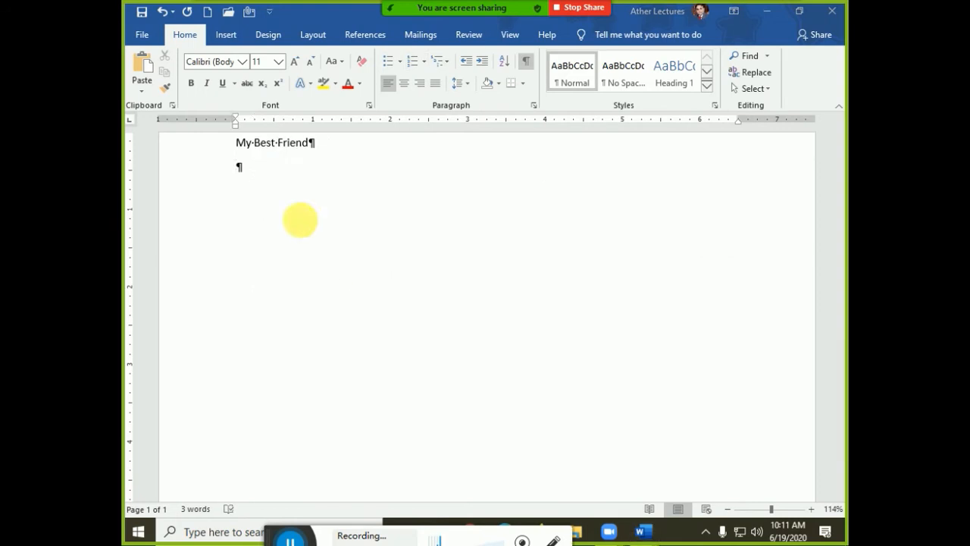
{"action": "double_click", "coordinate": [243, 143]}
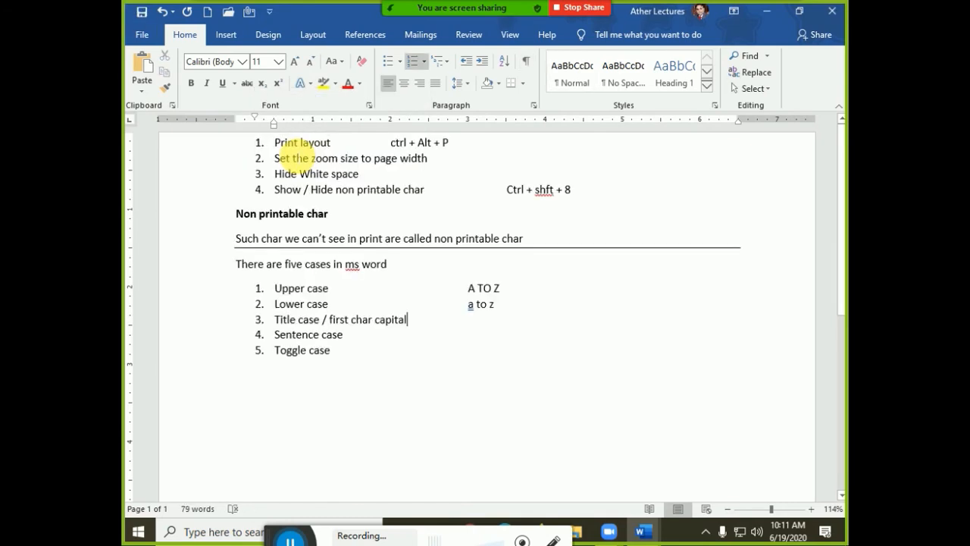
{"action": "key", "text": "Down"}
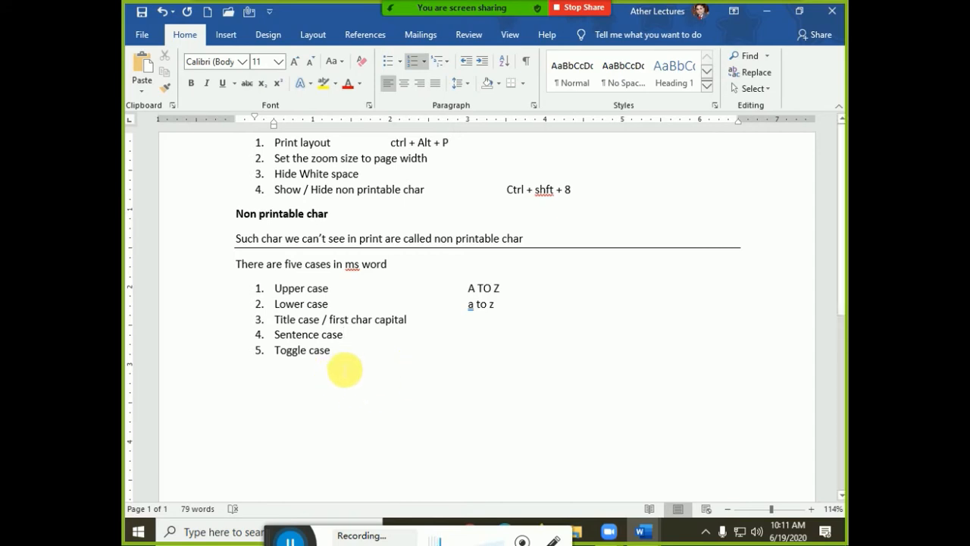
{"action": "key", "text": "Return"}
{"action": "key", "text": "Return"}
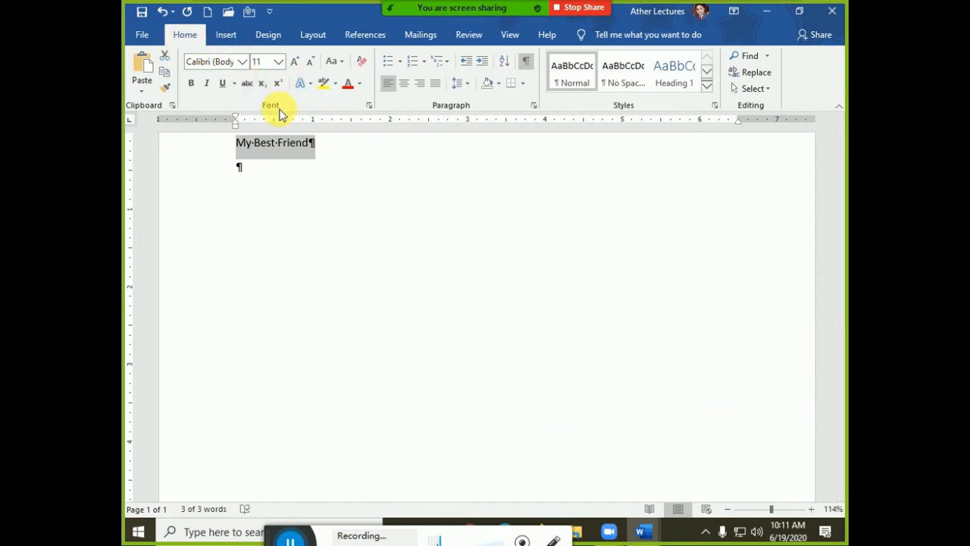
Step: Change the selected "My Best Friend" line in the practice document to lowercase
{"action": "left_click", "coordinate": [333, 70]}
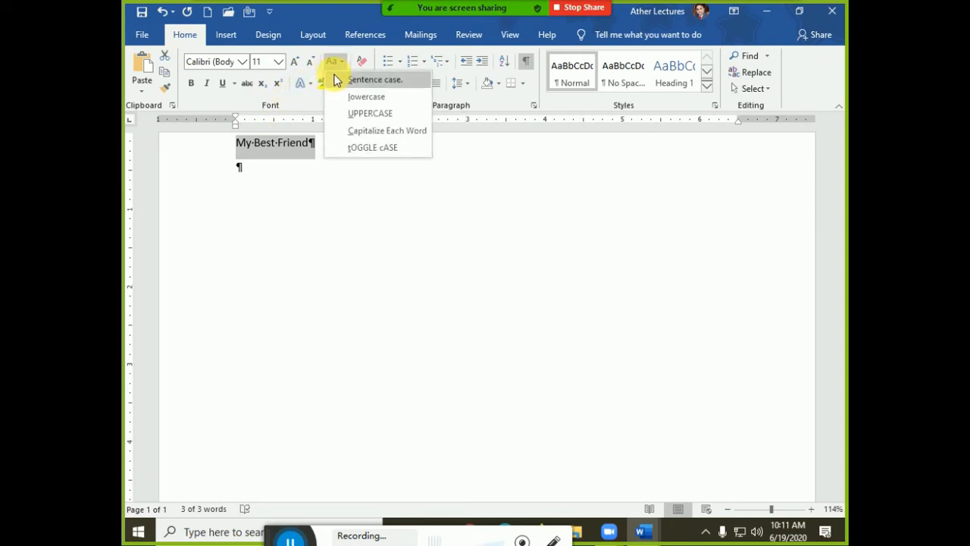
{"action": "left_click", "coordinate": [357, 97]}
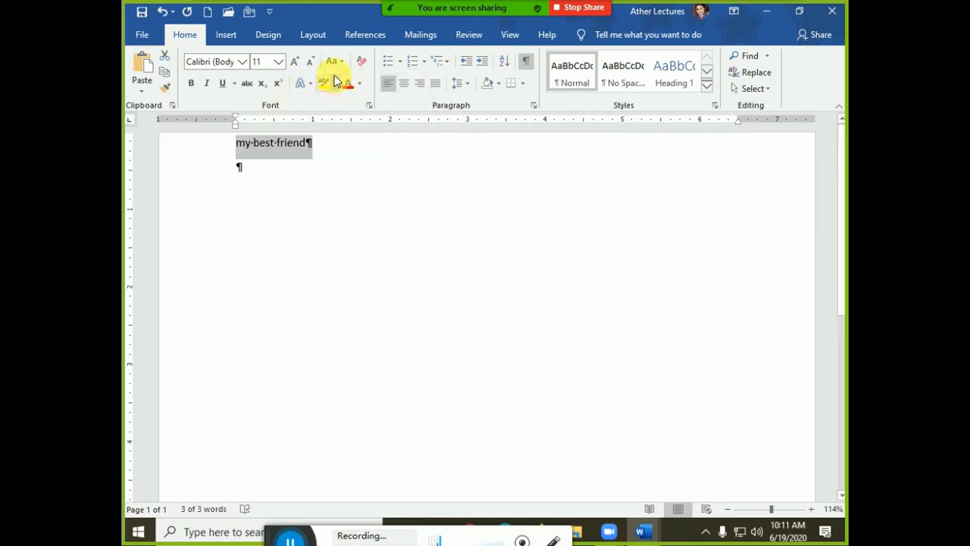
{"action": "left_click", "coordinate": [260, 176]}
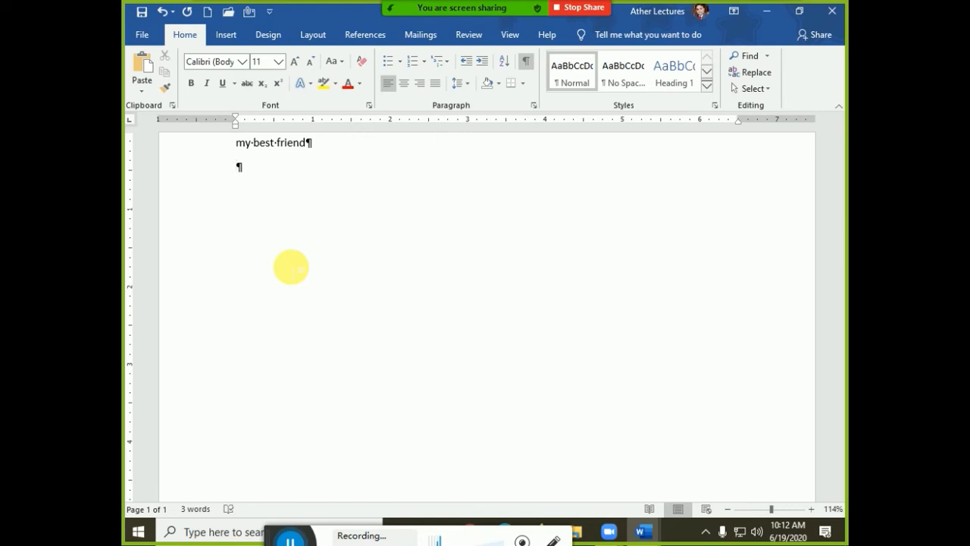
Step: Generate sample text with =rand(5,10) in the paragraph below "my best friend" and look through the generated paragraphs
{"action": "type", "text": "="}
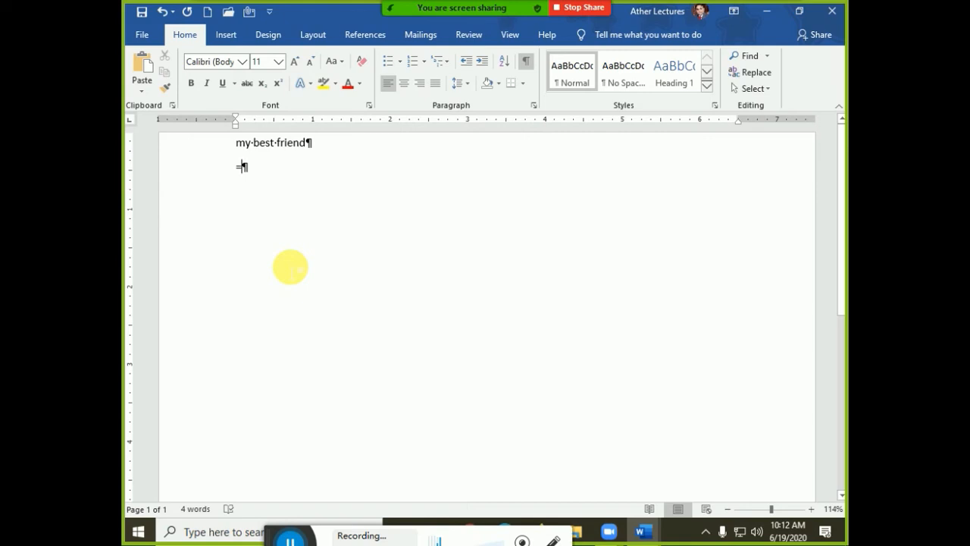
{"action": "type", "text": "rand"}
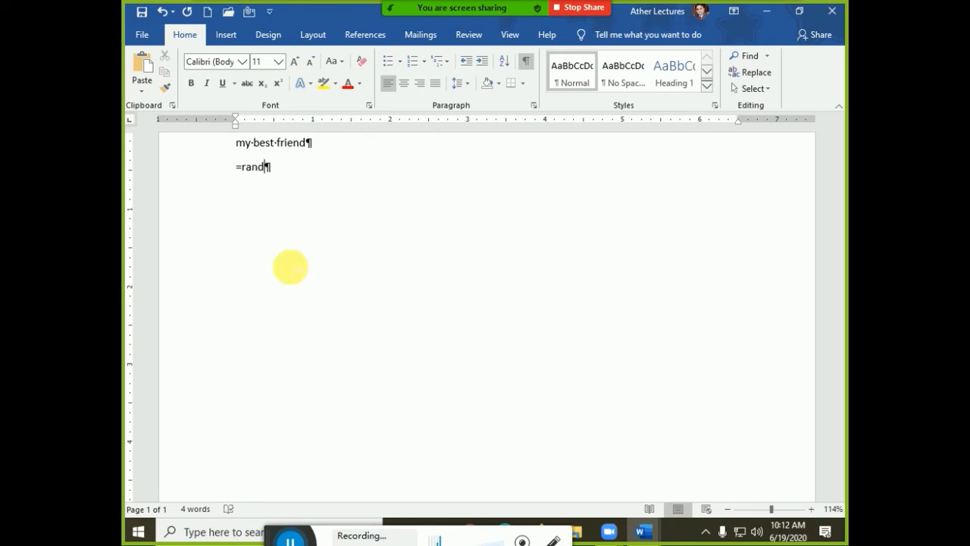
{"action": "type", "text": "(5"}
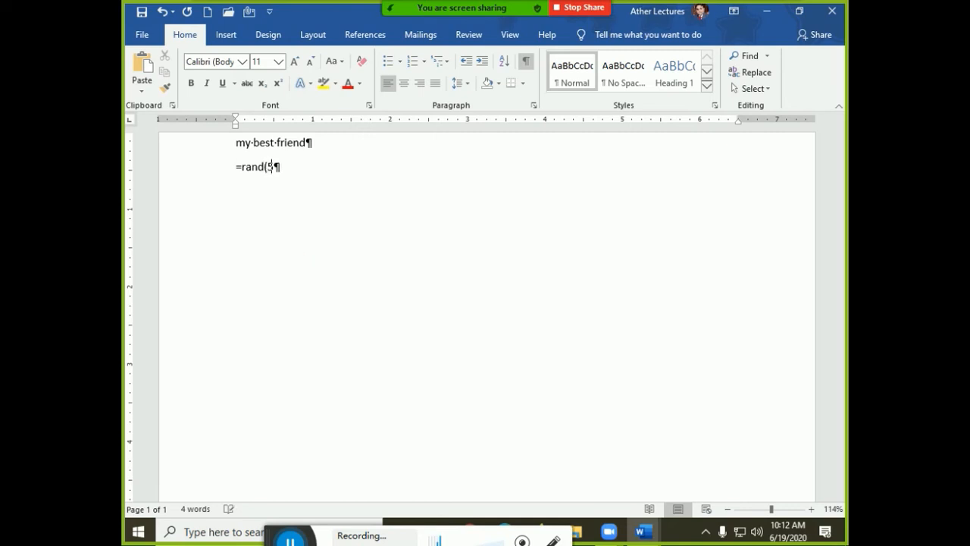
{"action": "type", "text": ",10)"}
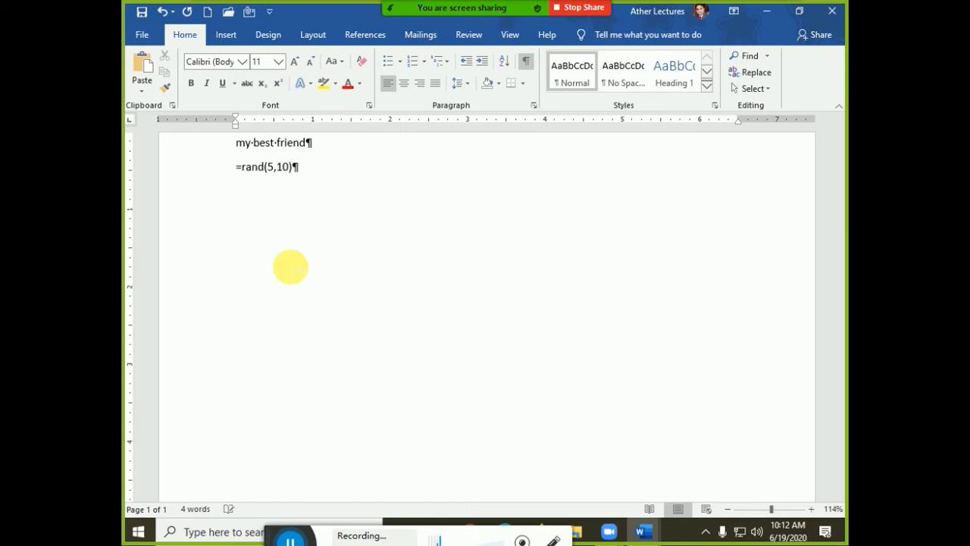
{"action": "key", "text": "Return"}
{"action": "scroll", "coordinate": [304, 258], "scroll_direction": "up", "scroll_amount": 15}
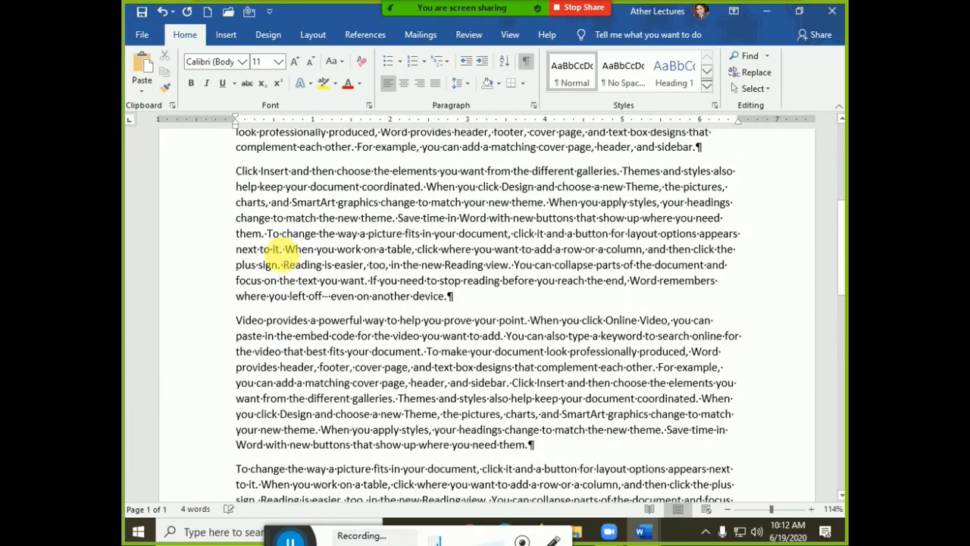
{"action": "scroll", "coordinate": [274, 250], "scroll_direction": "down", "scroll_amount": 10}
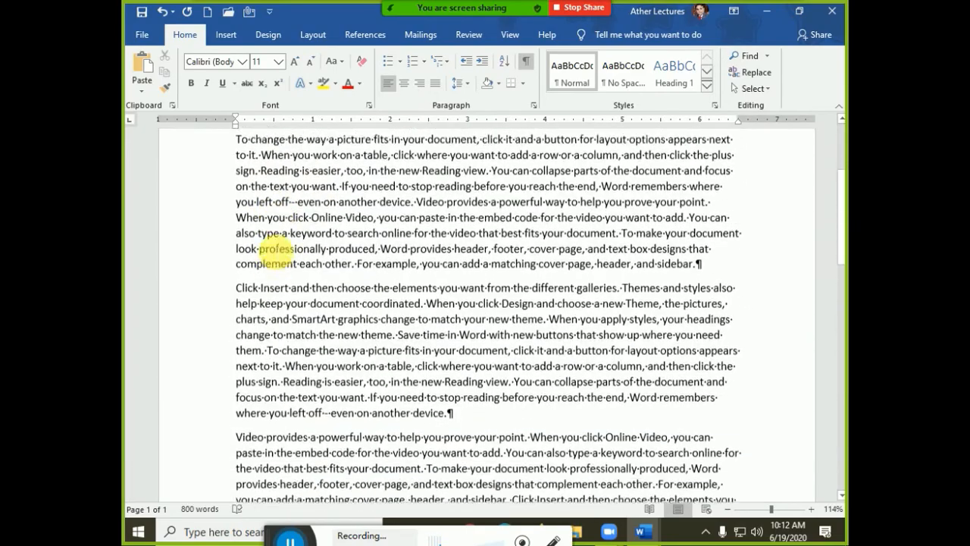
{"action": "scroll", "coordinate": [277, 273], "scroll_direction": "down", "scroll_amount": 3}
{"action": "scroll", "coordinate": [277, 273], "scroll_direction": "up", "scroll_amount": 11}
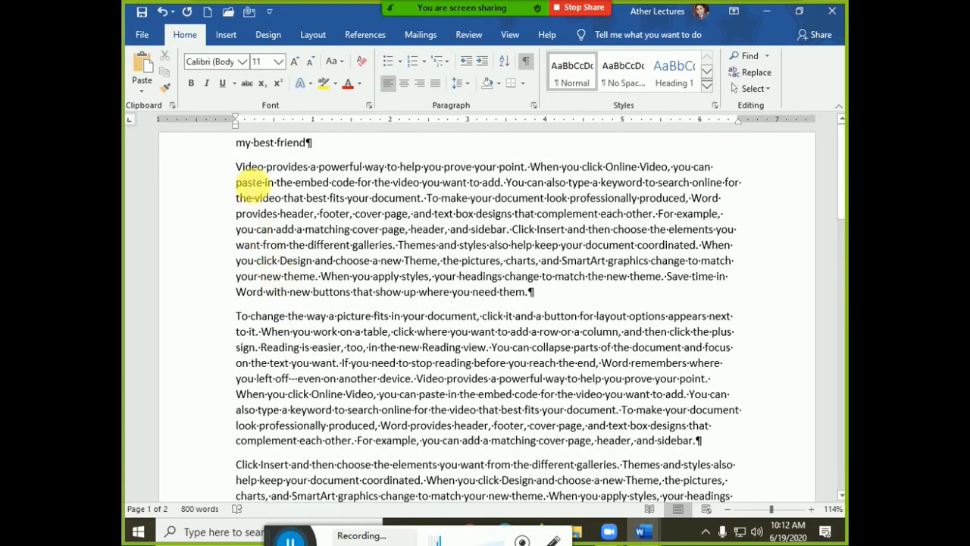
Step: Add the line "‘ =rand(5,10)" below the five-case list in the notes document
{"action": "left_click_drag", "start_coordinate": [237, 167], "coordinate": [400, 354]}
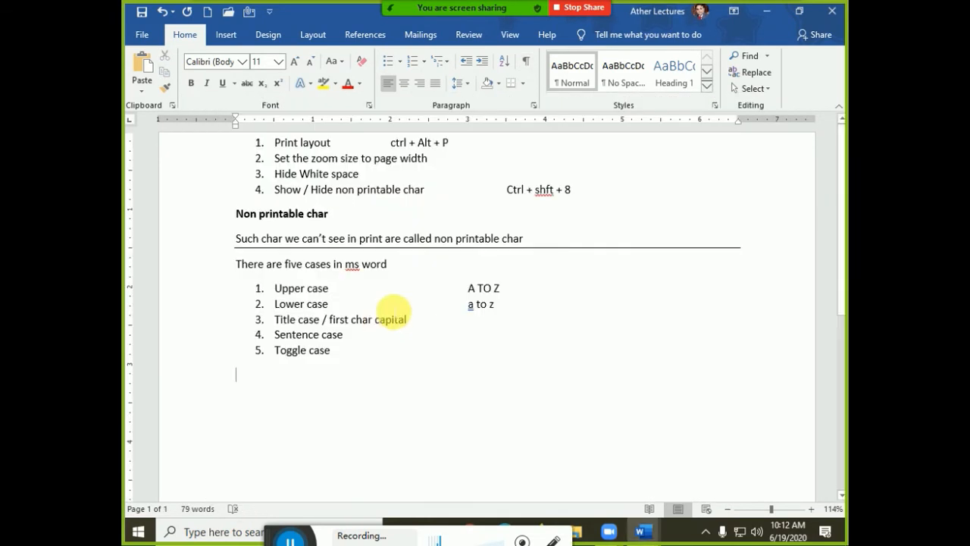
{"action": "left_click", "coordinate": [301, 401]}
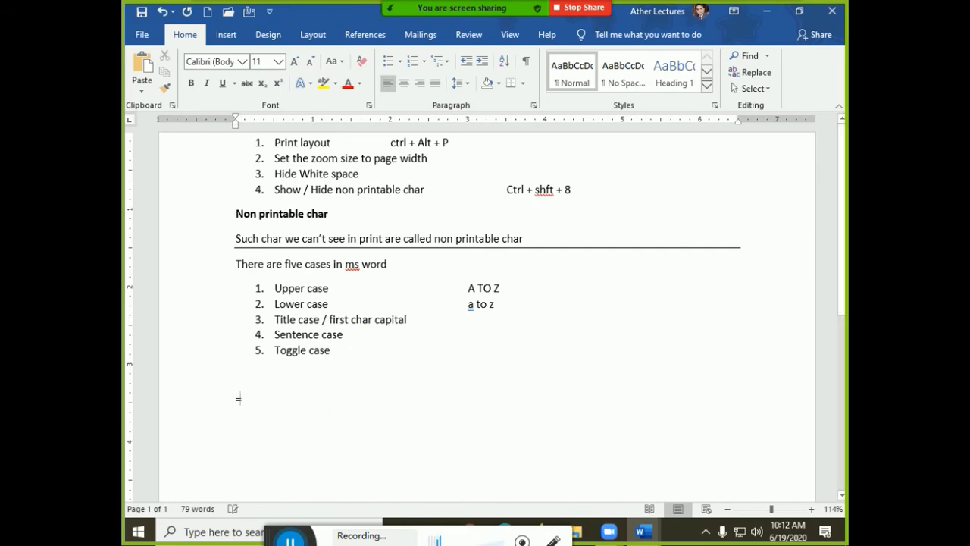
{"action": "type", "text": "=rand"}
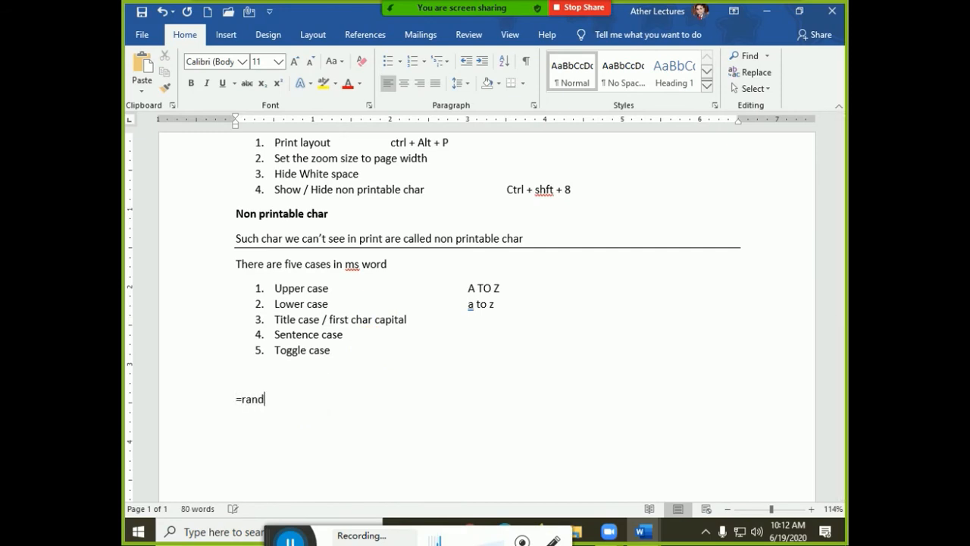
{"action": "type", "text": "("}
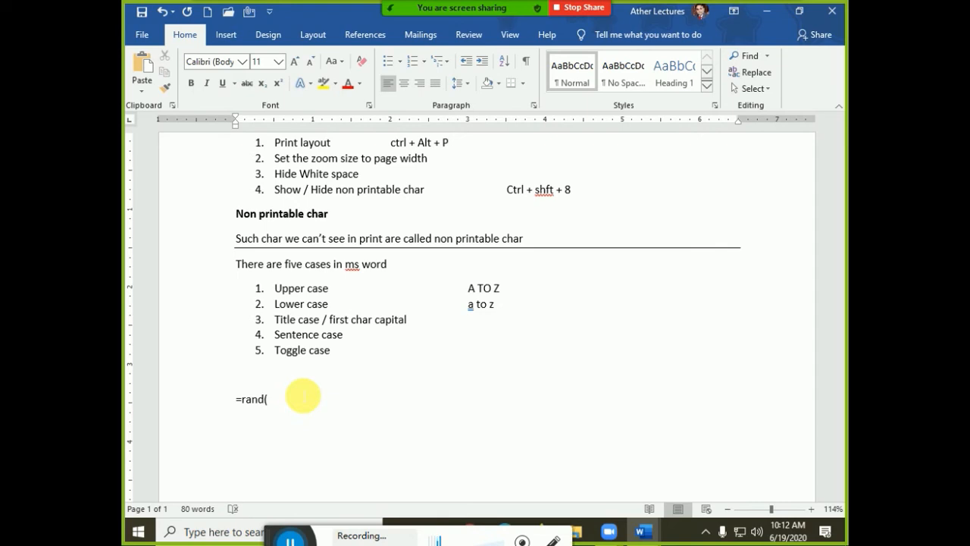
{"action": "type", "text": "5"}
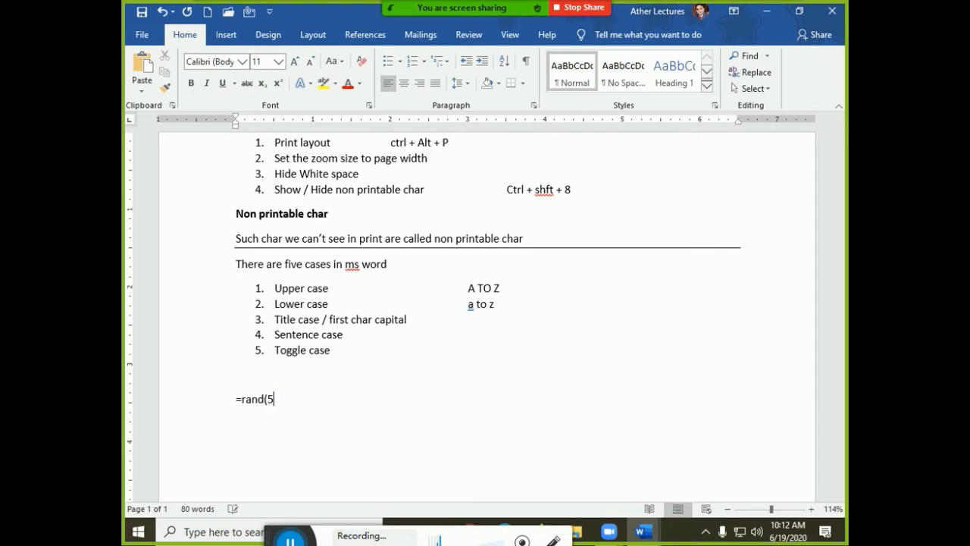
{"action": "type", "text": ",10)'"}
{"action": "key", "text": "Return"}
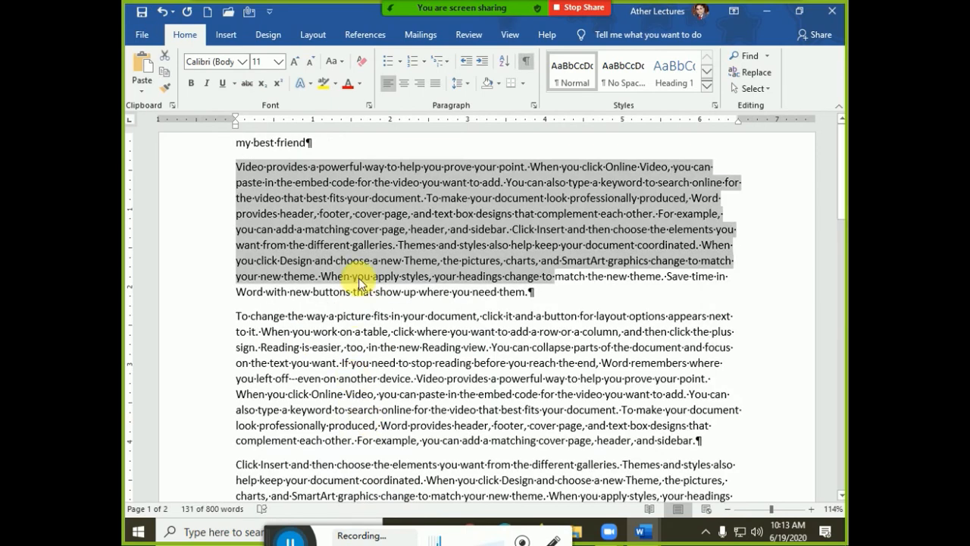
Step: Select the whole first generated paragraph in the practice document and apply UPPERCASE and lowercase to it in turn
{"action": "left_click", "coordinate": [382, 214]}
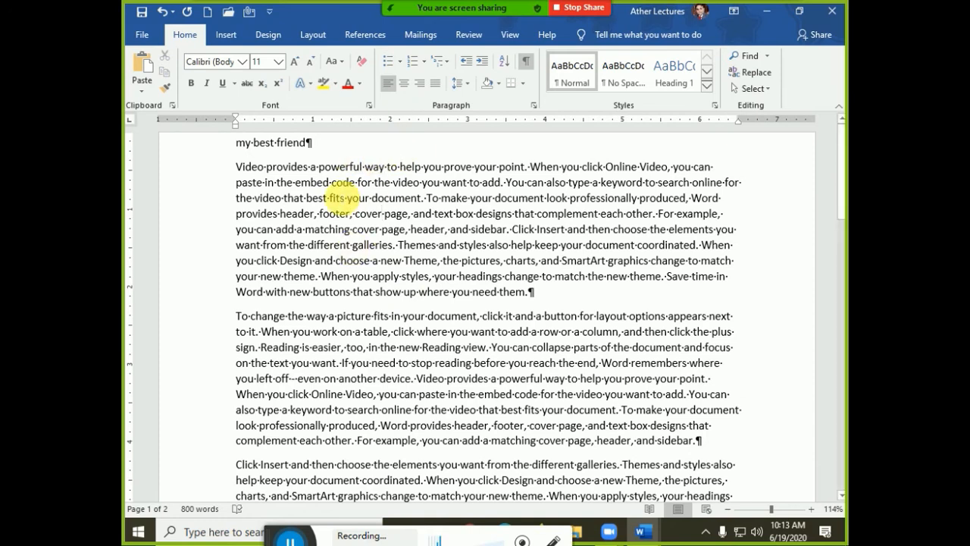
{"action": "triple_click", "coordinate": [343, 199]}
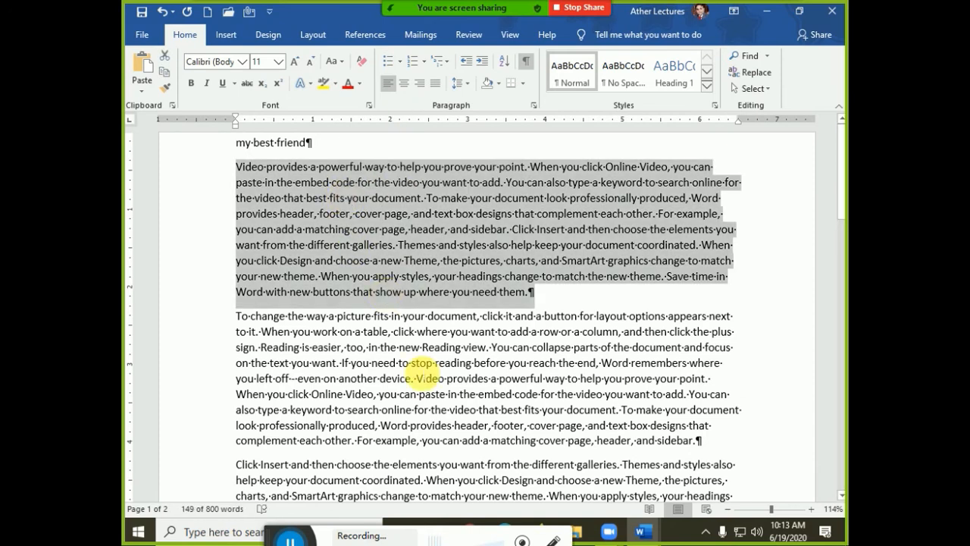
{"action": "left_click", "coordinate": [337, 60]}
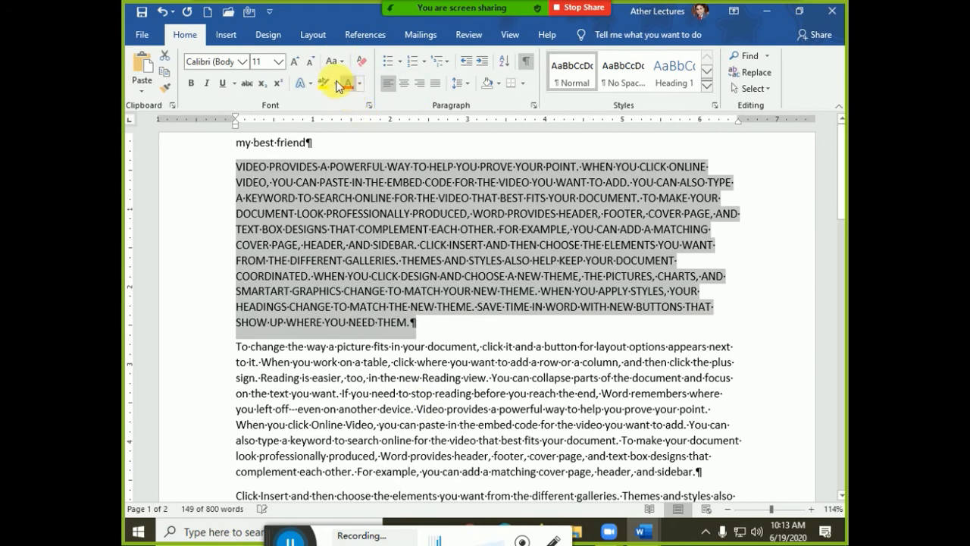
{"action": "left_click", "coordinate": [332, 62]}
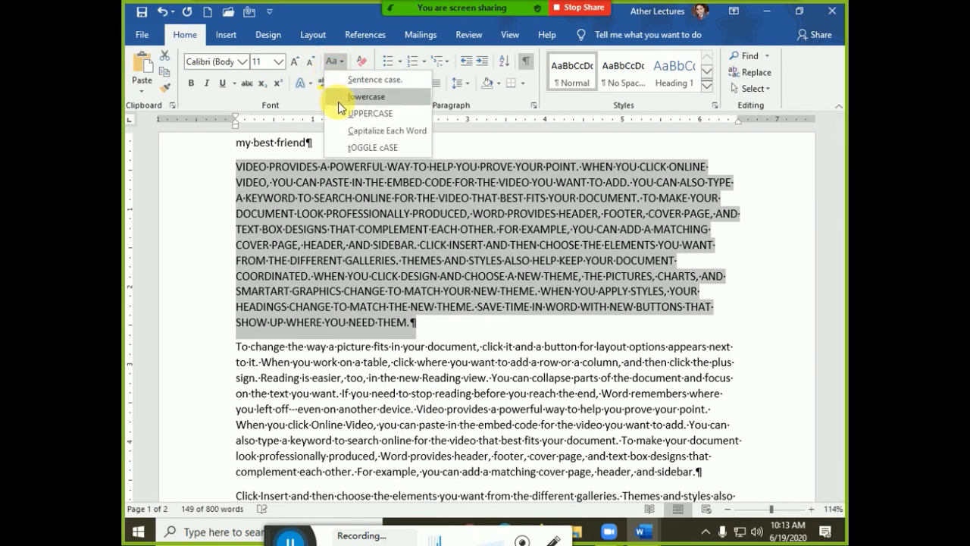
{"action": "left_click", "coordinate": [338, 97]}
Step: Apply Capitalize Each Word and Sentence case in turn to the selected first paragraph
{"action": "left_click", "coordinate": [334, 64]}
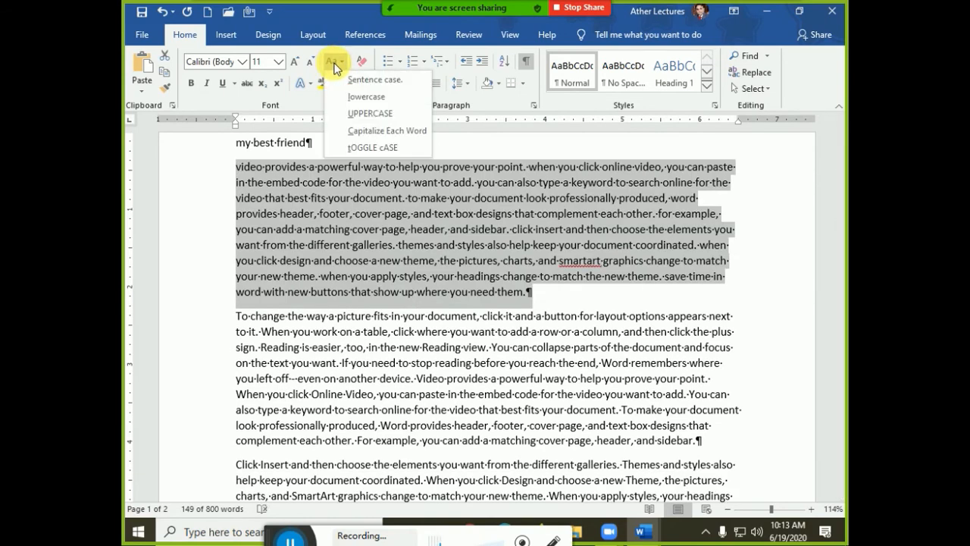
{"action": "left_click", "coordinate": [350, 132]}
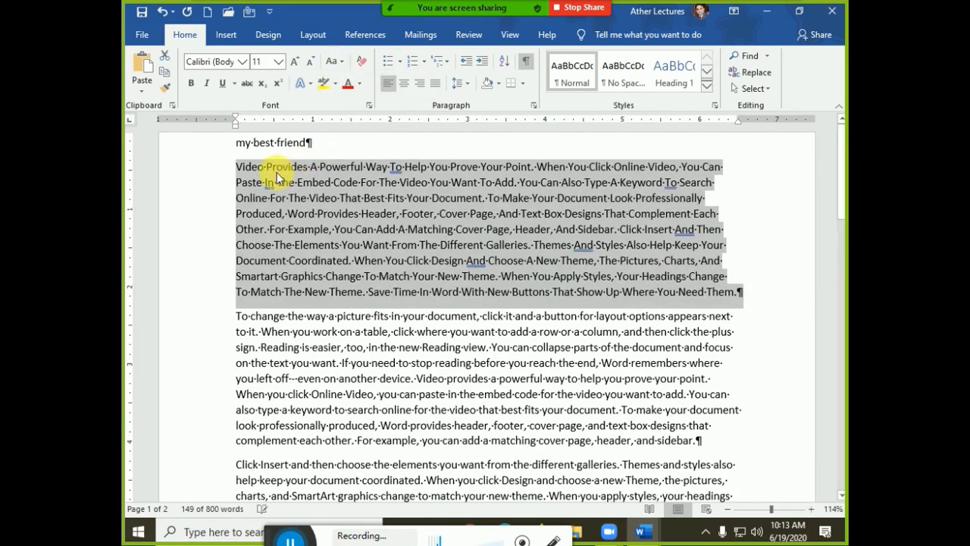
{"action": "left_click", "coordinate": [334, 62]}
{"action": "left_click", "coordinate": [374, 79]}
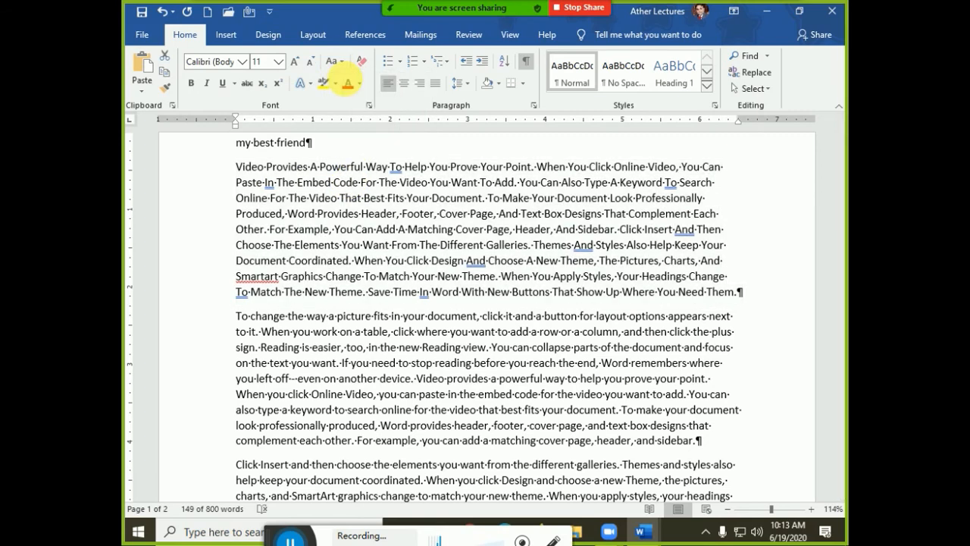
Step: Look at the paragraph's first sentence, and apply tOGGLE cASE to the whole first paragraph
{"action": "left_click_drag", "start_coordinate": [238, 167], "coordinate": [545, 165]}
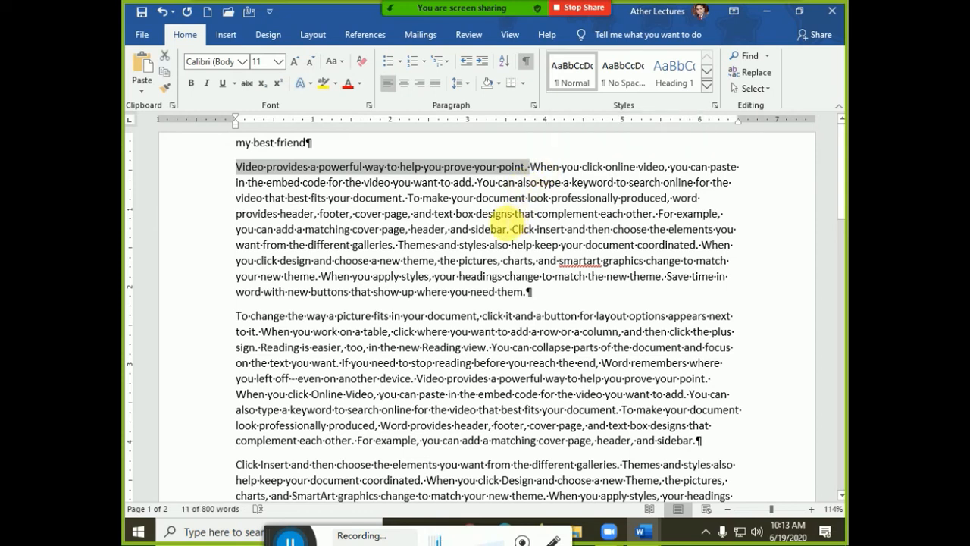
{"action": "left_click", "coordinate": [502, 213]}
{"action": "triple_click", "coordinate": [440, 227]}
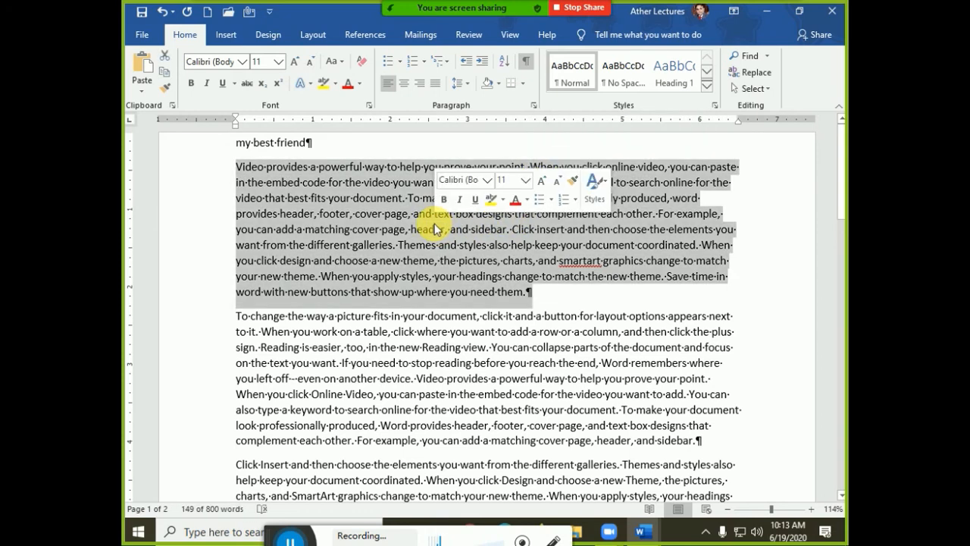
{"action": "left_click", "coordinate": [335, 61]}
{"action": "left_click", "coordinate": [355, 146]}
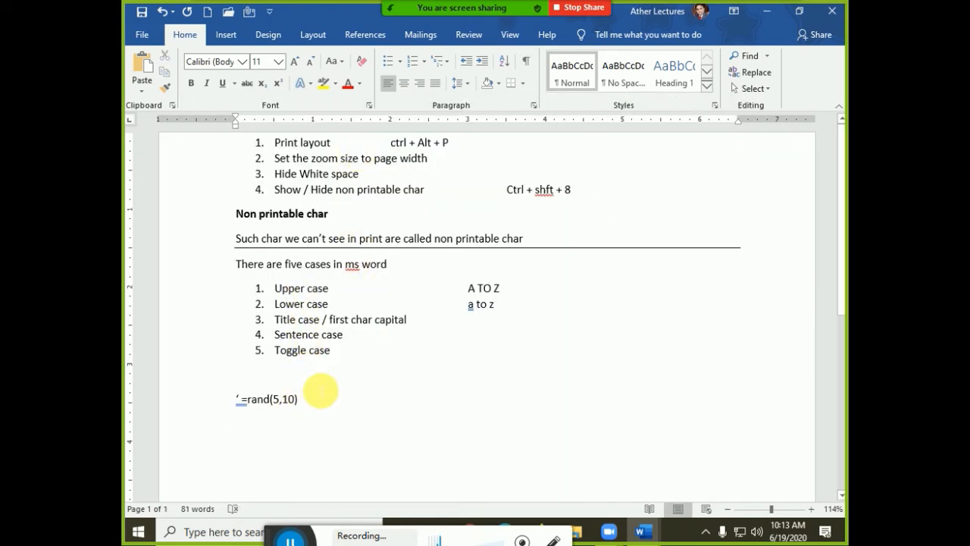
Step: Make room above the =rand(5,10) line in the notes and add "Shft + f3" with the tab-aligned description "Change case"
{"action": "left_click", "coordinate": [309, 375]}
{"action": "key", "text": "Return"}
{"action": "key", "text": "Return"}
{"action": "key", "text": "Up"}
{"action": "key", "text": "Up"}
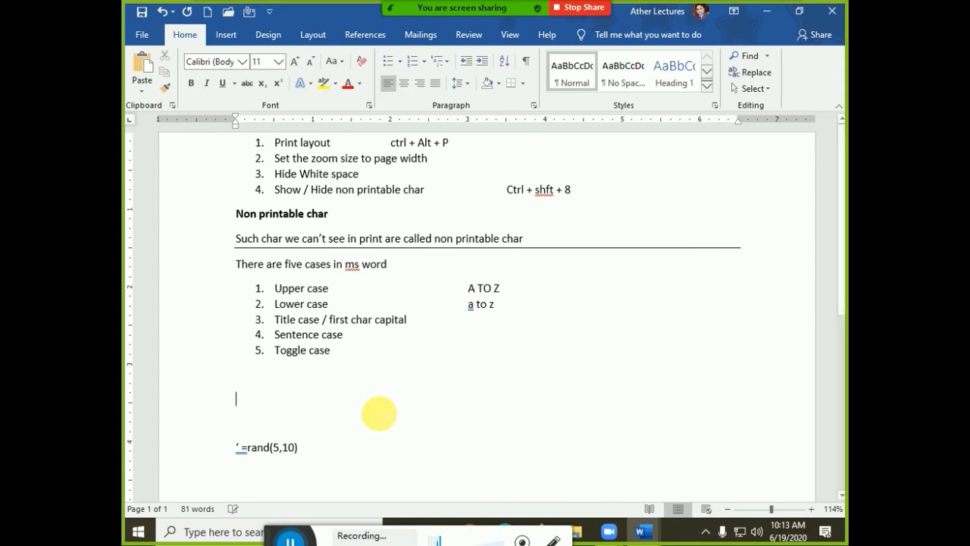
{"action": "type", "text": "Shft "}
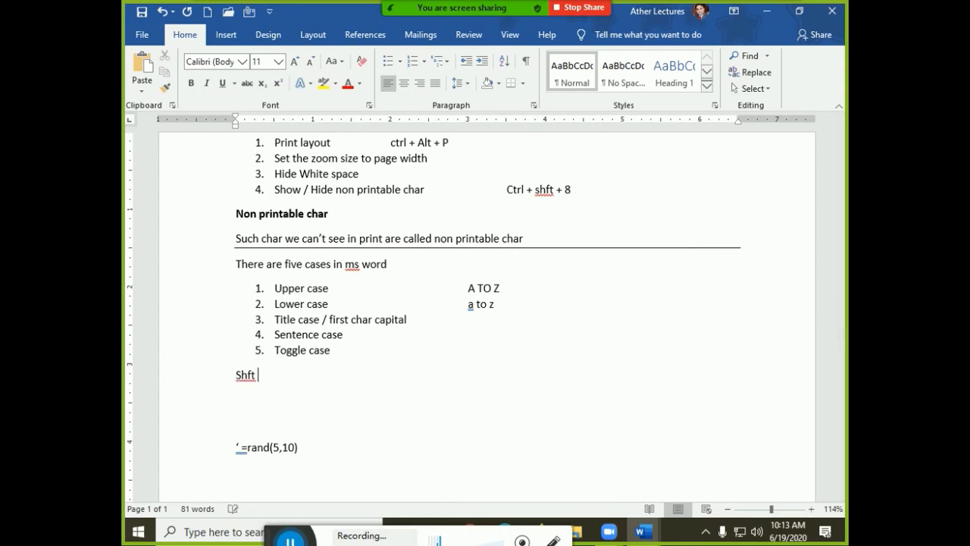
{"action": "type", "text": "+ f3"}
{"action": "key", "text": "Tab"}
{"action": "key", "text": "Tab"}
{"action": "type", "text": "Chang"}
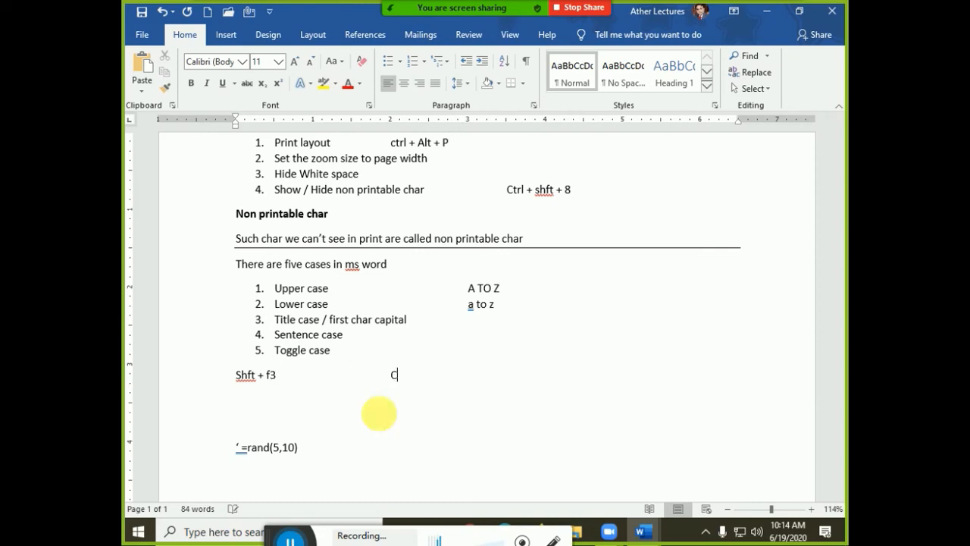
{"action": "type", "text": "e case"}
{"action": "key", "text": "Return"}
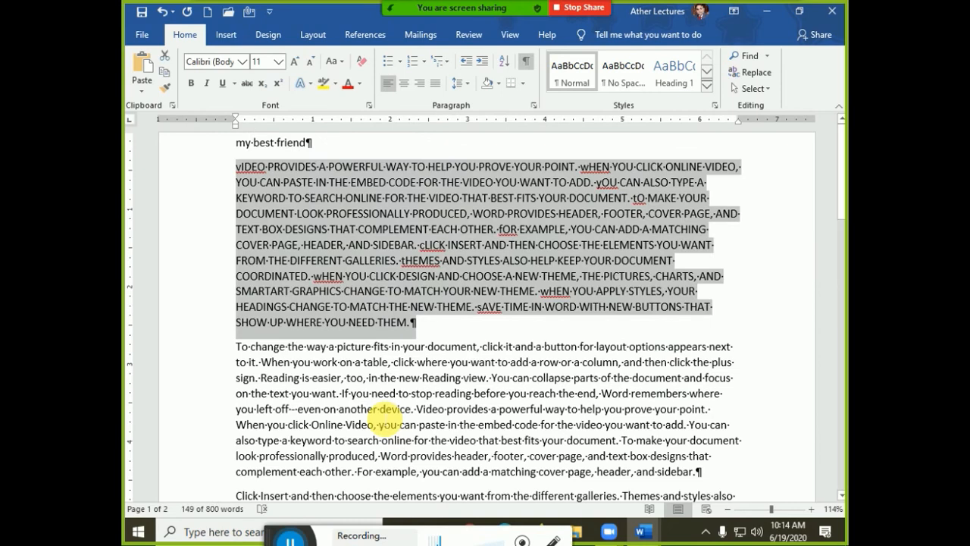
Step: Cycle the selected first paragraph of the practice document through the letter cases, ending with lowercase
{"action": "key", "text": "shift+F3"}
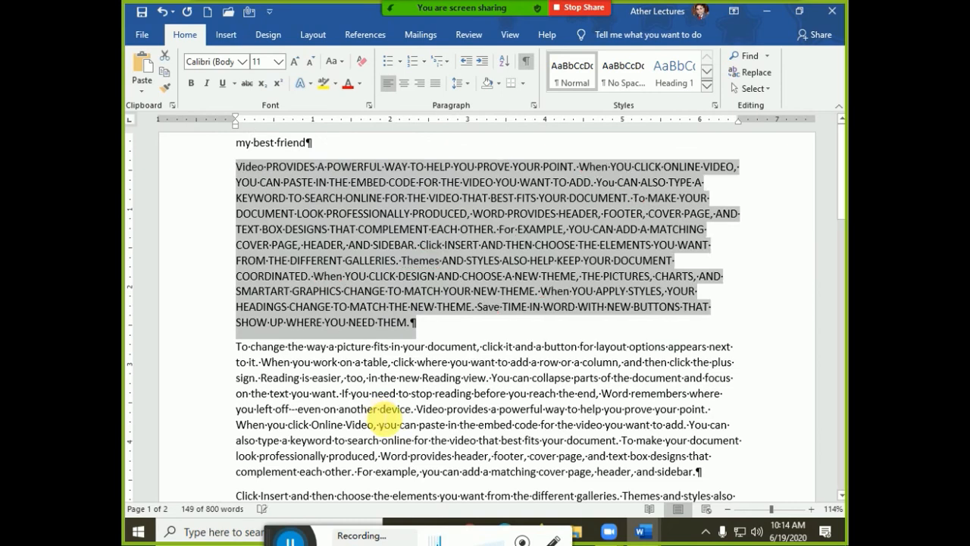
{"action": "key", "text": "shift+F3"}
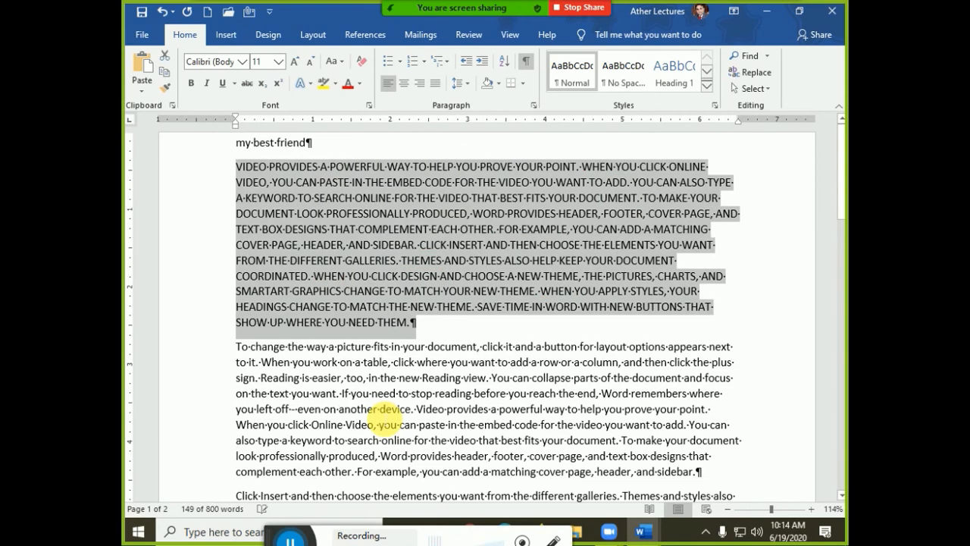
{"action": "key", "text": "shift+F3"}
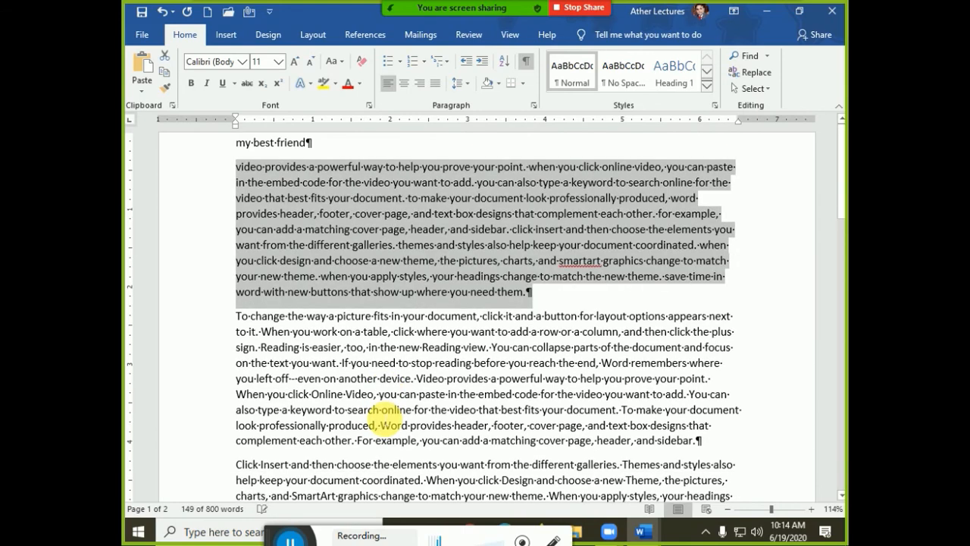
{"action": "key", "text": "shift+F3"}
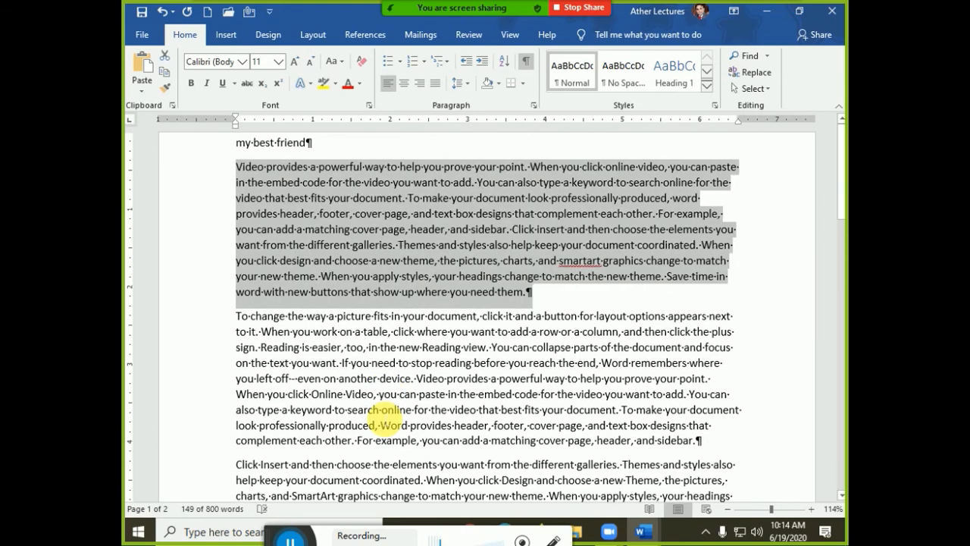
{"action": "key", "text": "shift+F3"}
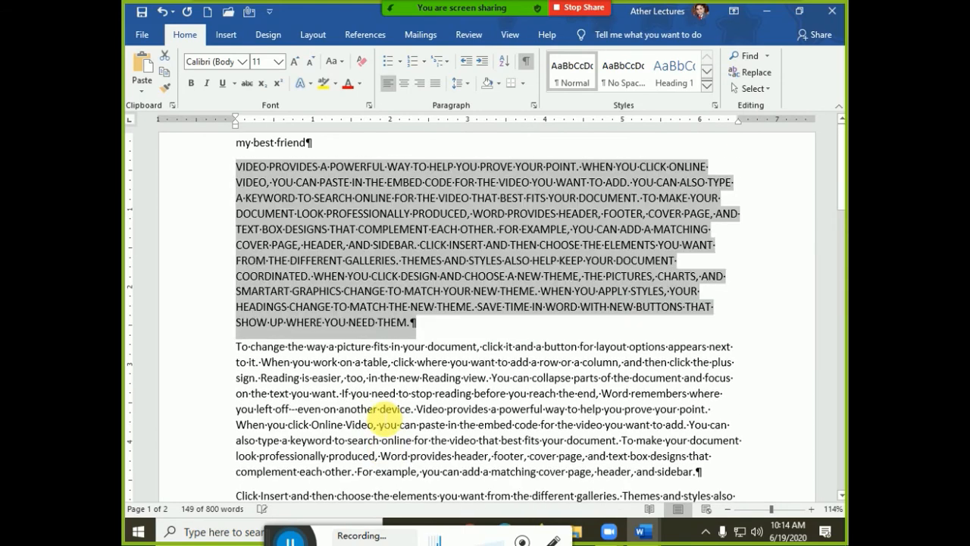
{"action": "key", "text": "shift+F3"}
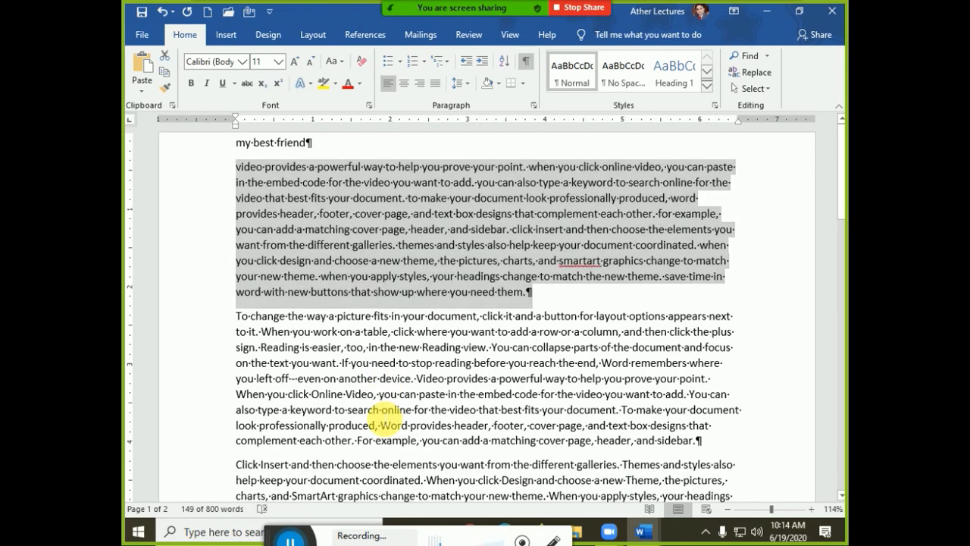
Step: Cycle the "my best friend" line through the letter cases at an enlarged view, ending with each word capitalized
{"action": "key", "text": "ctrl+Home"}
{"action": "key", "text": "shift+Down"}
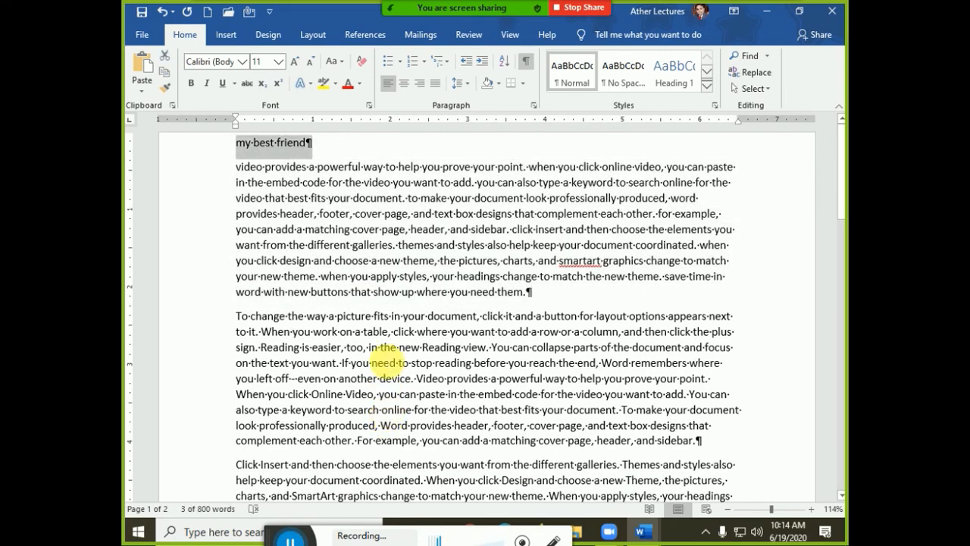
{"action": "scroll", "coordinate": [287, 191], "scroll_direction": "up", "scroll_amount": 16, "text": "ctrl"}
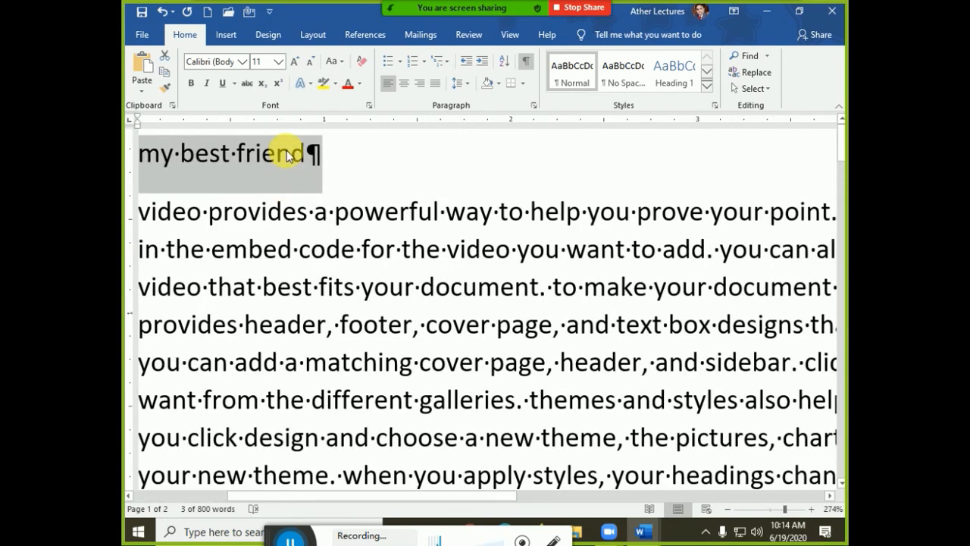
{"action": "key", "text": "Left"}
{"action": "triple_click", "coordinate": [288, 155]}
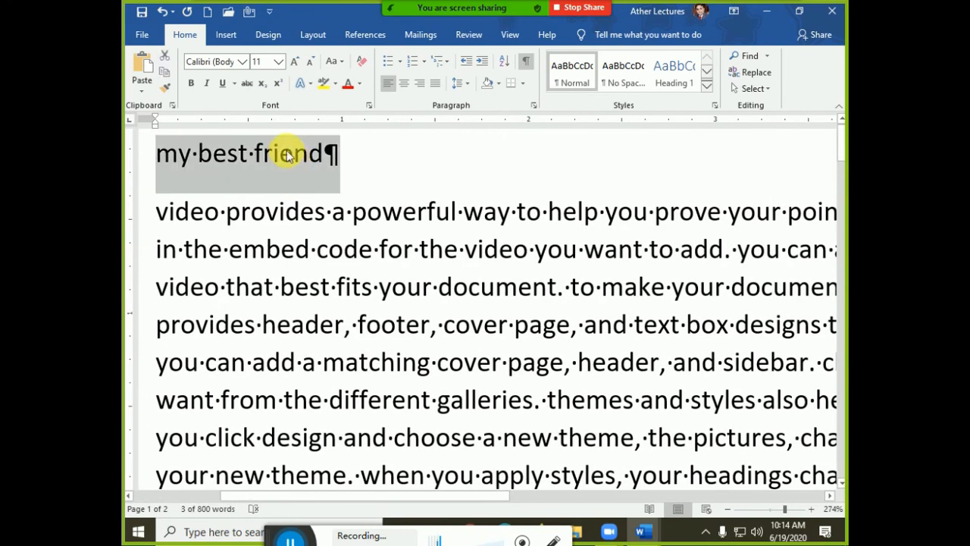
{"action": "key", "text": "shift+F3"}
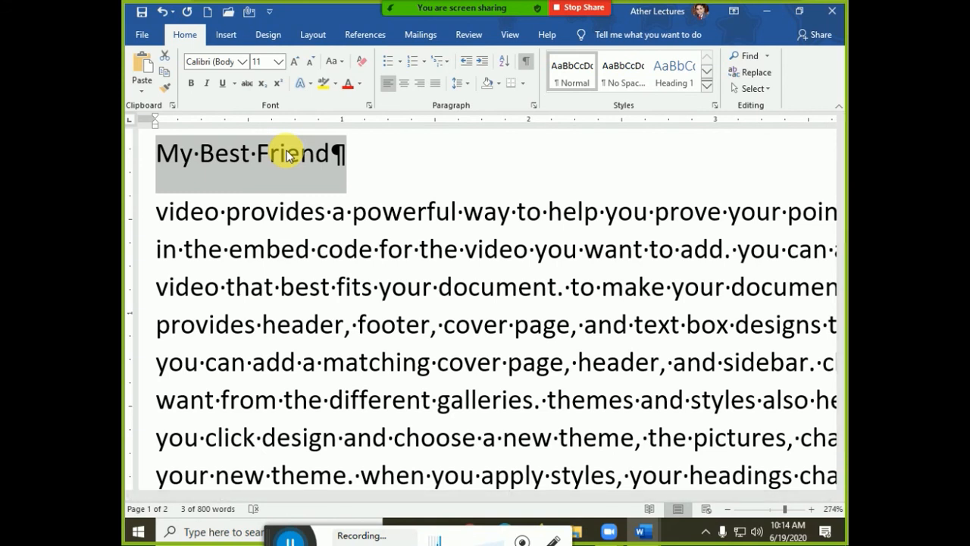
{"action": "key", "text": "shift+F3"}
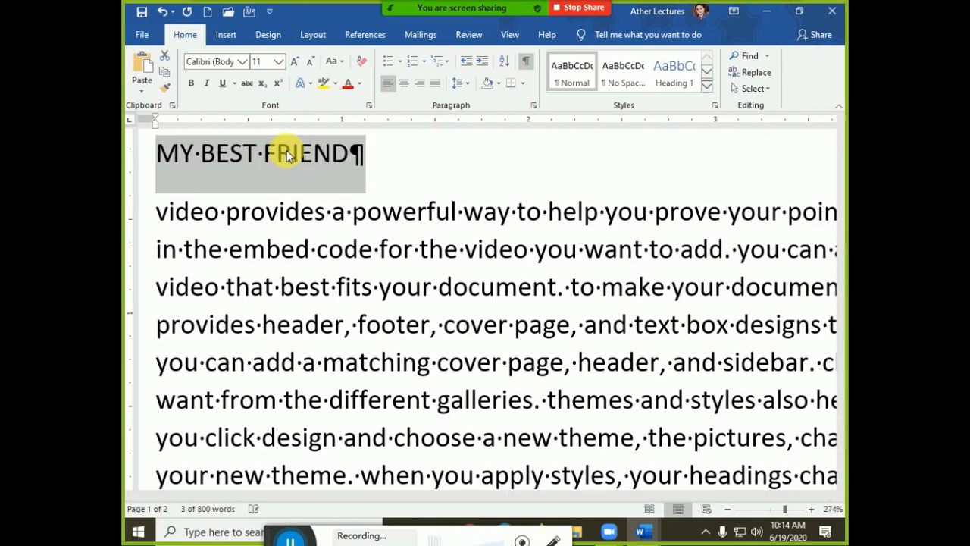
{"action": "key", "text": "shift+F3"}
{"action": "key", "text": "shift+F3"}
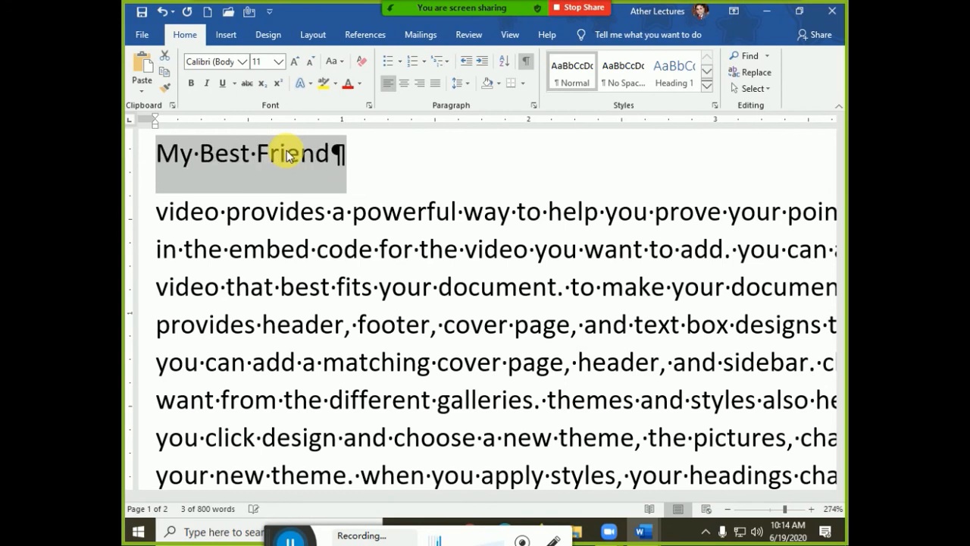
{"action": "key", "text": "shift+F3"}
{"action": "key", "text": "shift+F3"}
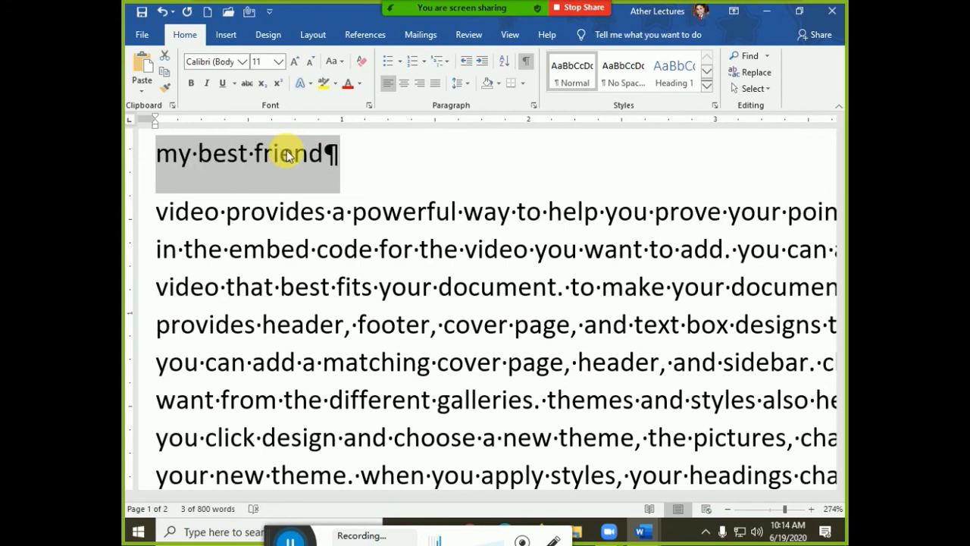
{"action": "key", "text": "shift+F3"}
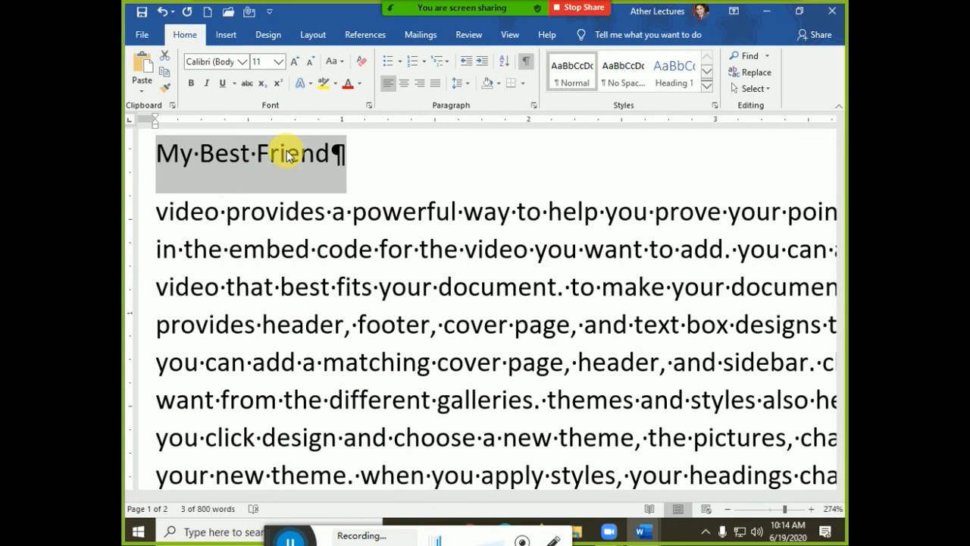
{"action": "scroll", "coordinate": [375, 265], "scroll_direction": "down", "scroll_amount": 10, "text": "ctrl"}
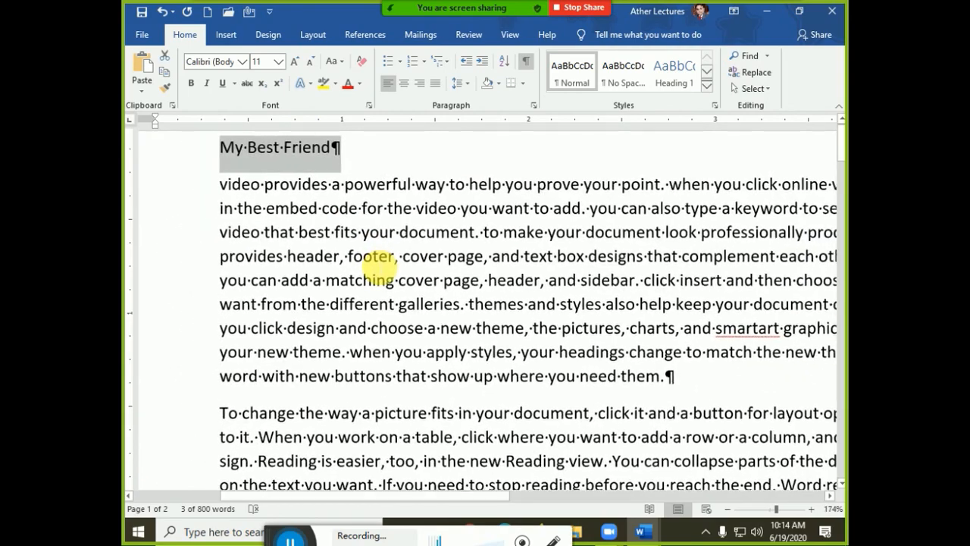
Step: Switch to the notes document and look over the available Change Case options without applying any
{"action": "scroll", "coordinate": [374, 261], "scroll_direction": "down", "scroll_amount": 2, "text": "ctrl"}
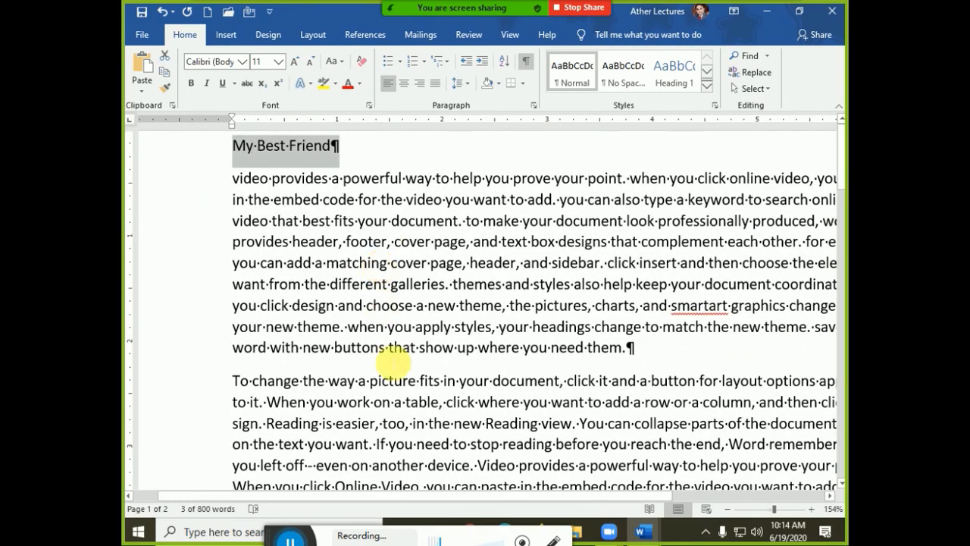
{"action": "scroll", "coordinate": [368, 379], "scroll_direction": "down", "scroll_amount": 3, "text": "ctrl"}
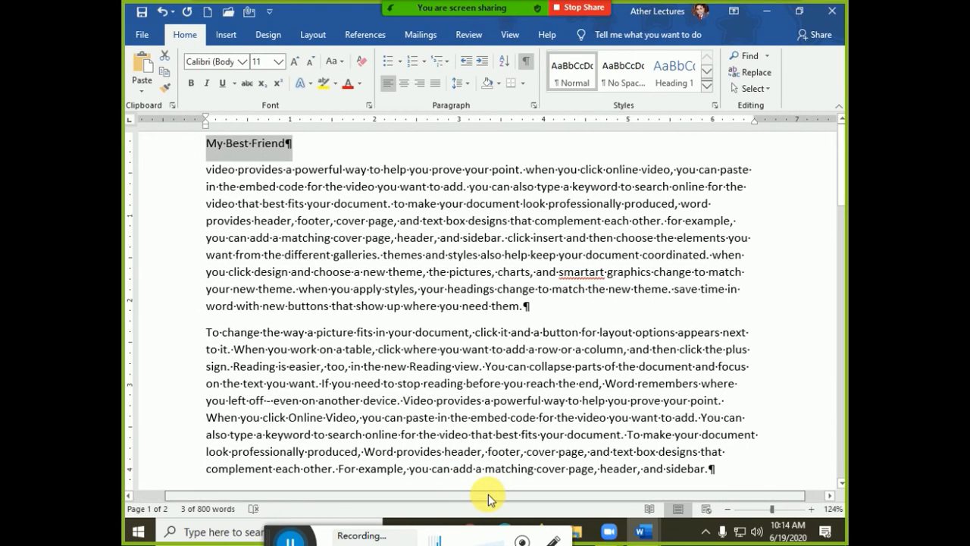
{"action": "key", "text": "alt+Tab"}
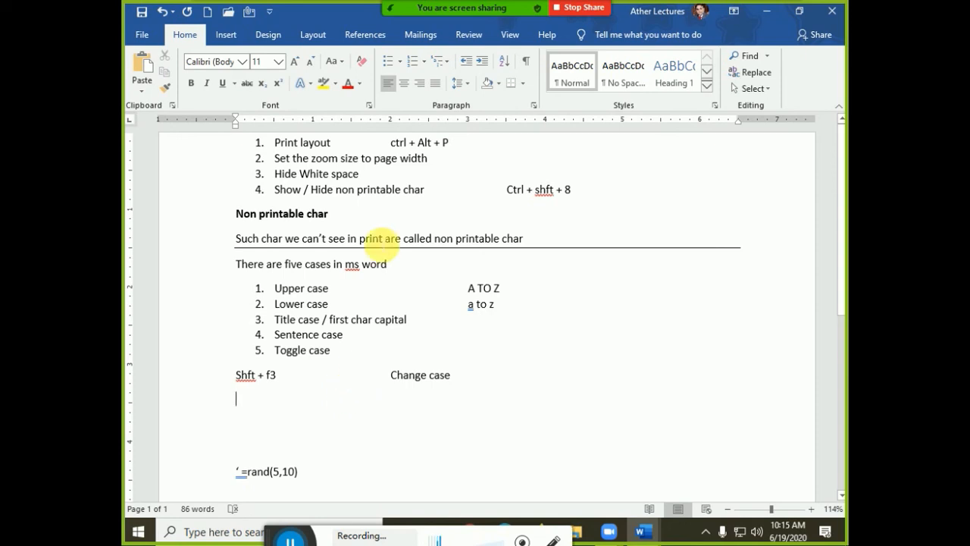
{"action": "left_click", "coordinate": [335, 61]}
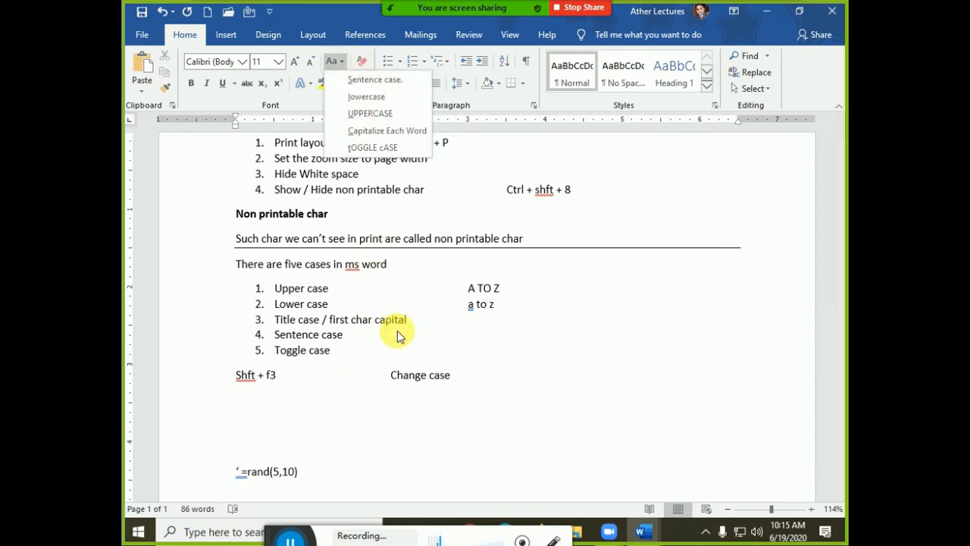
{"action": "left_click", "coordinate": [461, 383]}
Step: Return to the practice document, view the Change Case dialog for the selected "My Best Friend" line, and close it without applying a case
{"action": "key", "text": "alt+Tab"}
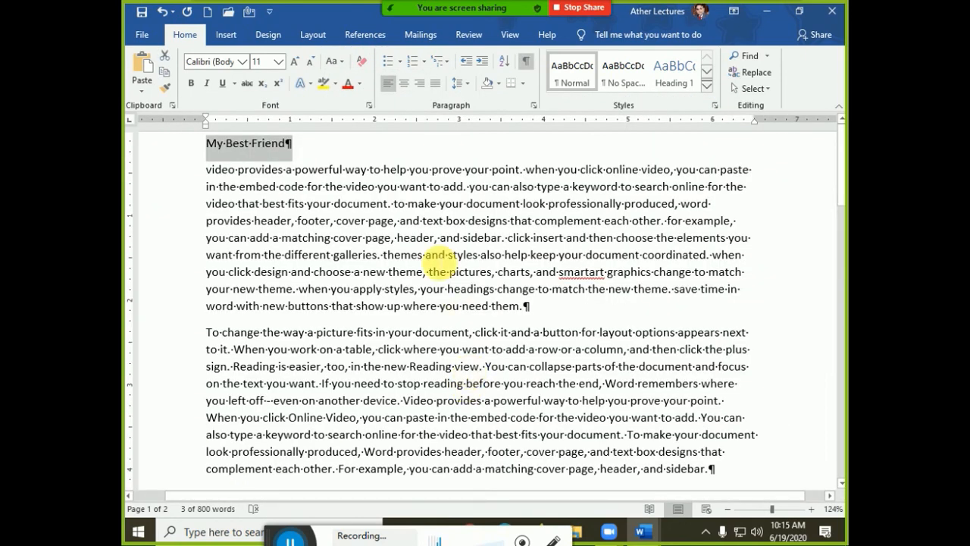
{"action": "key", "text": "alt+o"}
{"action": "key", "text": "e"}
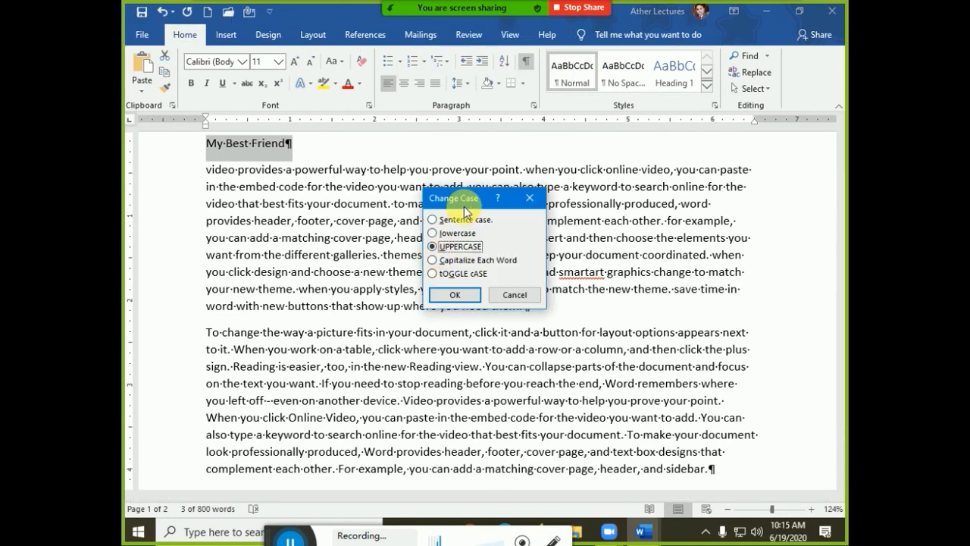
{"action": "left_click", "coordinate": [529, 197]}
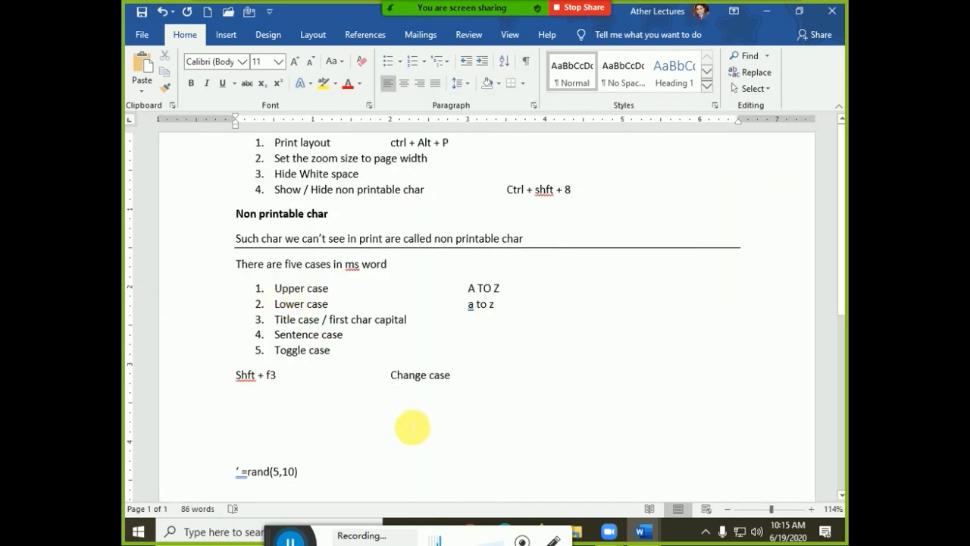
Step: In the notes, add "Alt + o + e" with the tab-aligned description "Change case" below the Shft + f3 line, followed by a horizontal divider line
{"action": "type", "text": "Alt "}
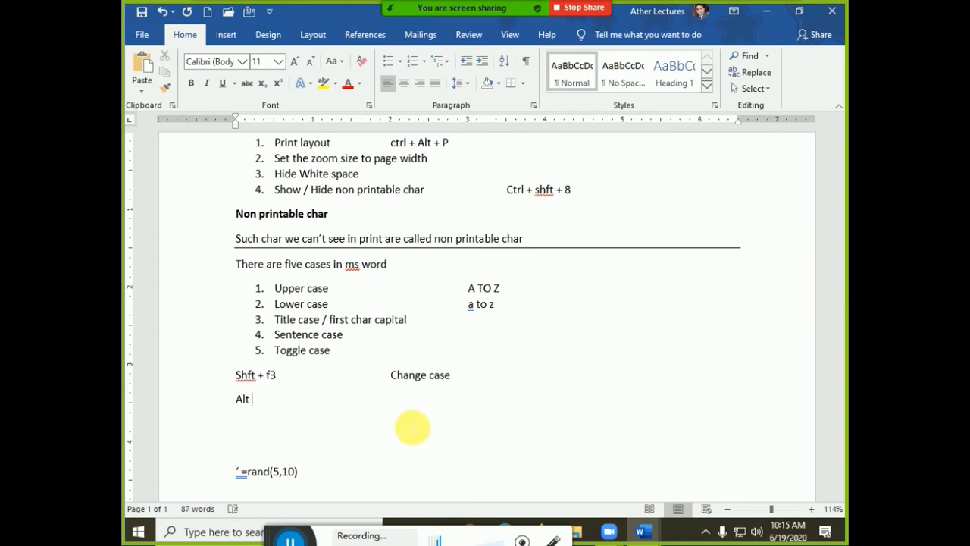
{"action": "type", "text": "+ o + e"}
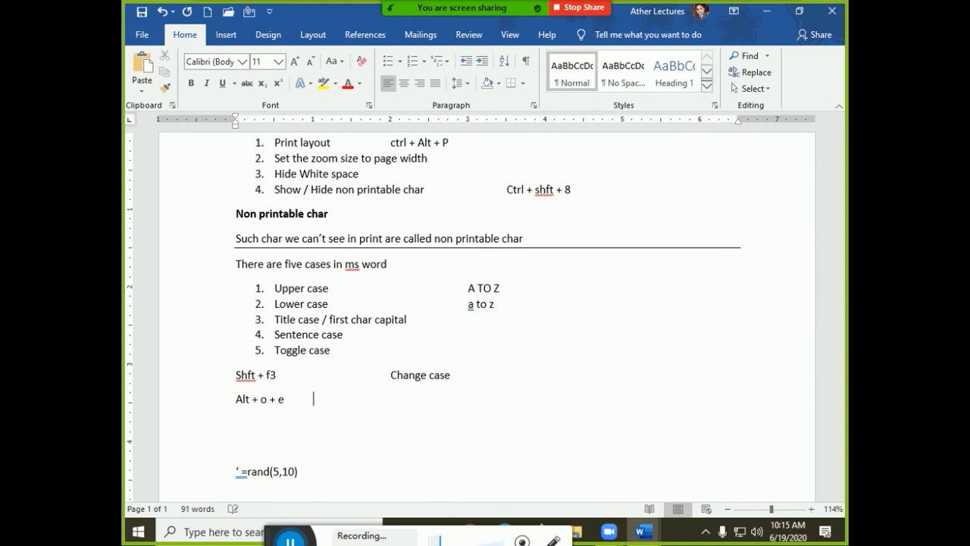
{"action": "key", "text": "Tab"}
{"action": "type", "text": "Change case"}
{"action": "key", "text": "Return"}
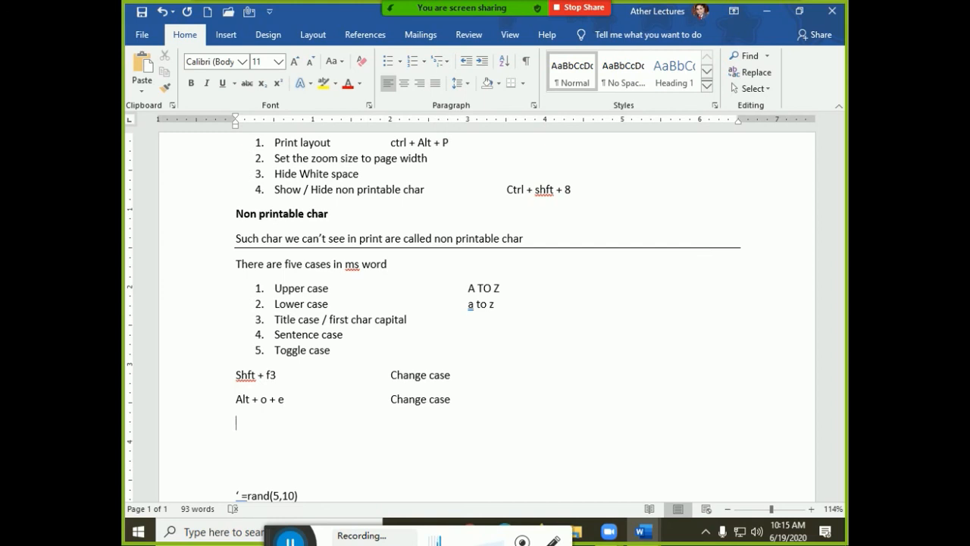
{"action": "type", "text": "---"}
{"action": "key", "text": "Return"}
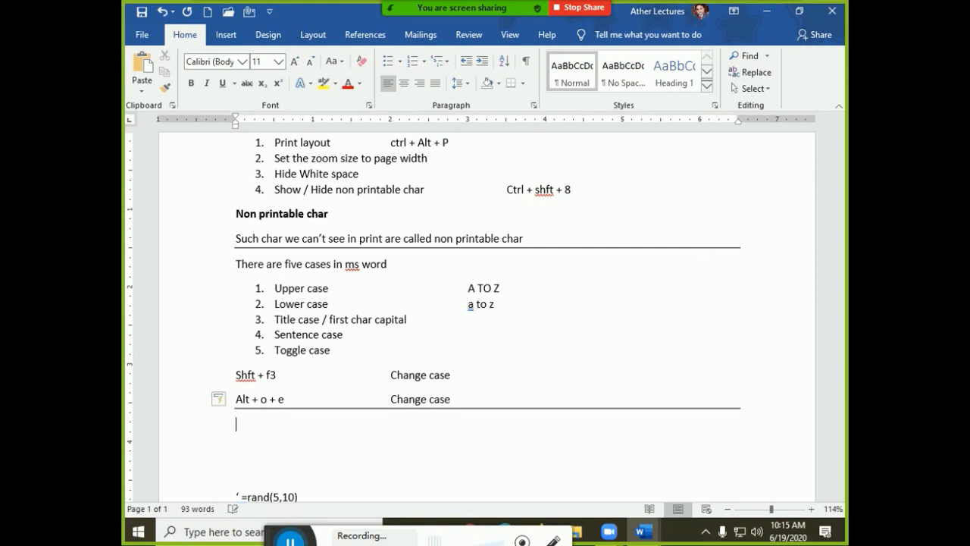